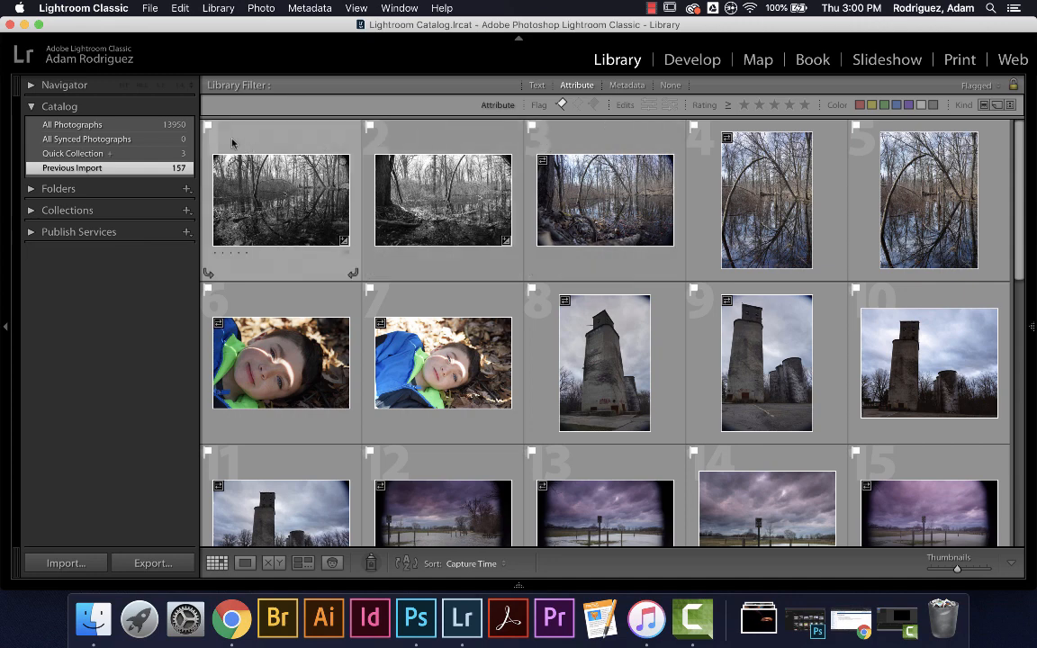
Look through the flagged photos of the previous import and check which filter preset is active
{"action": "scroll", "coordinate": [729, 198], "scroll_direction": "down", "scroll_amount": 15}
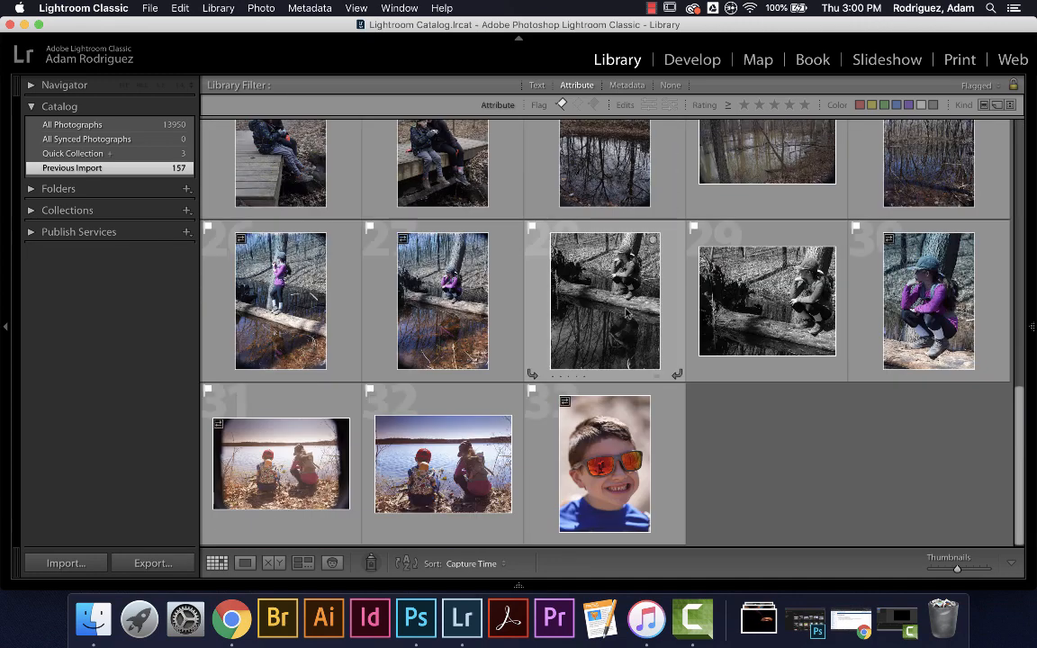
{"action": "scroll", "coordinate": [608, 255], "scroll_direction": "up", "scroll_amount": 15}
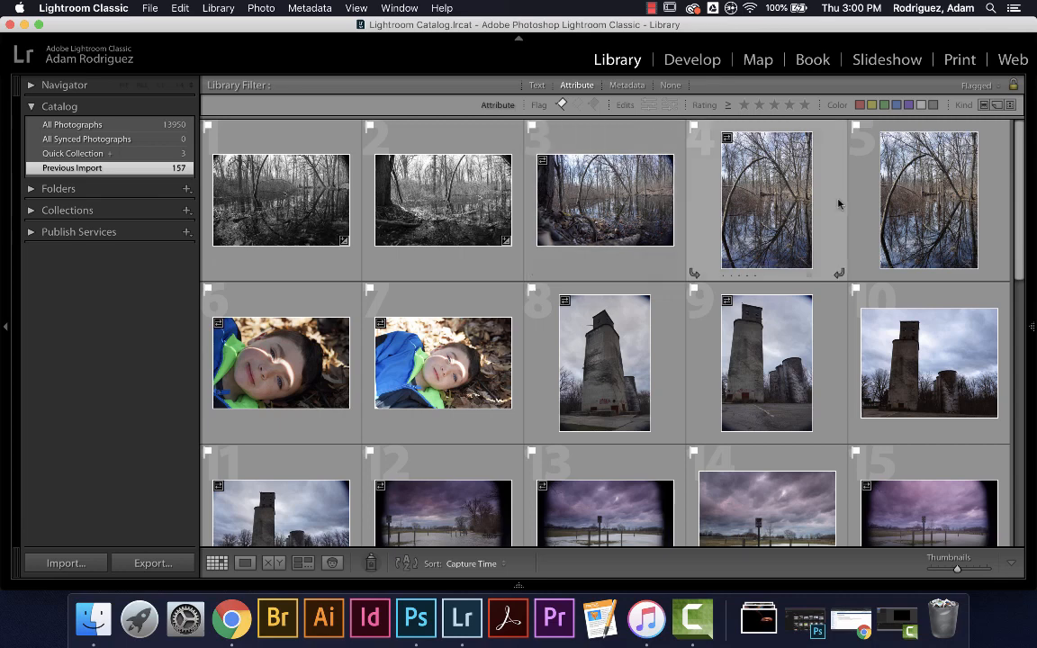
{"action": "scroll", "coordinate": [765, 225], "scroll_direction": "down", "scroll_amount": 6}
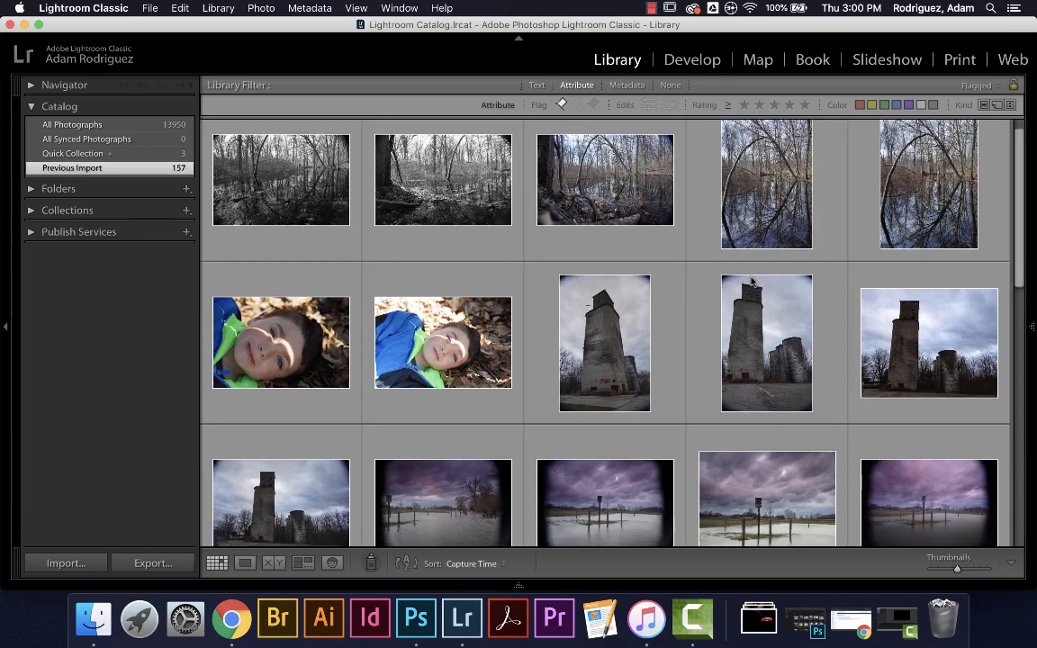
{"action": "scroll", "coordinate": [810, 180], "scroll_direction": "up", "scroll_amount": 6}
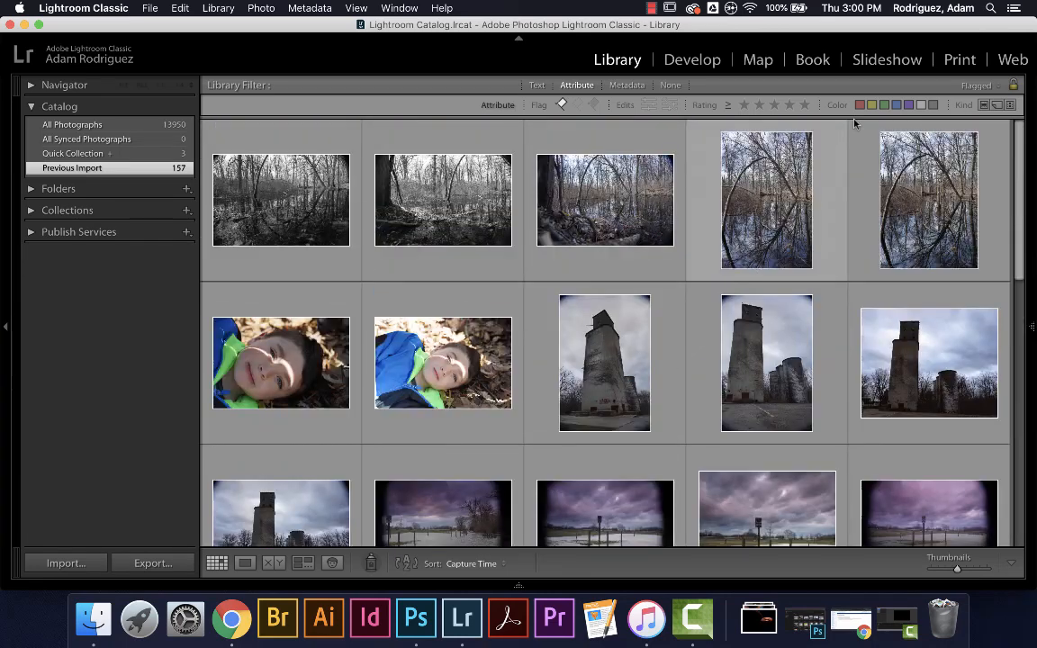
{"action": "left_click", "coordinate": [979, 85]}
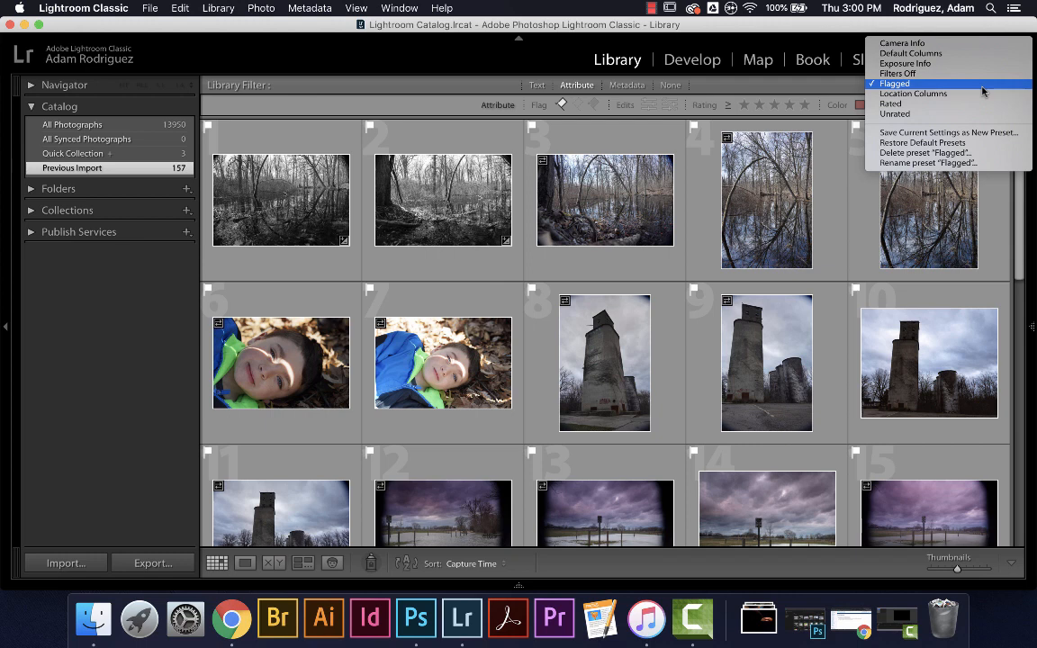
{"action": "left_click", "coordinate": [889, 85]}
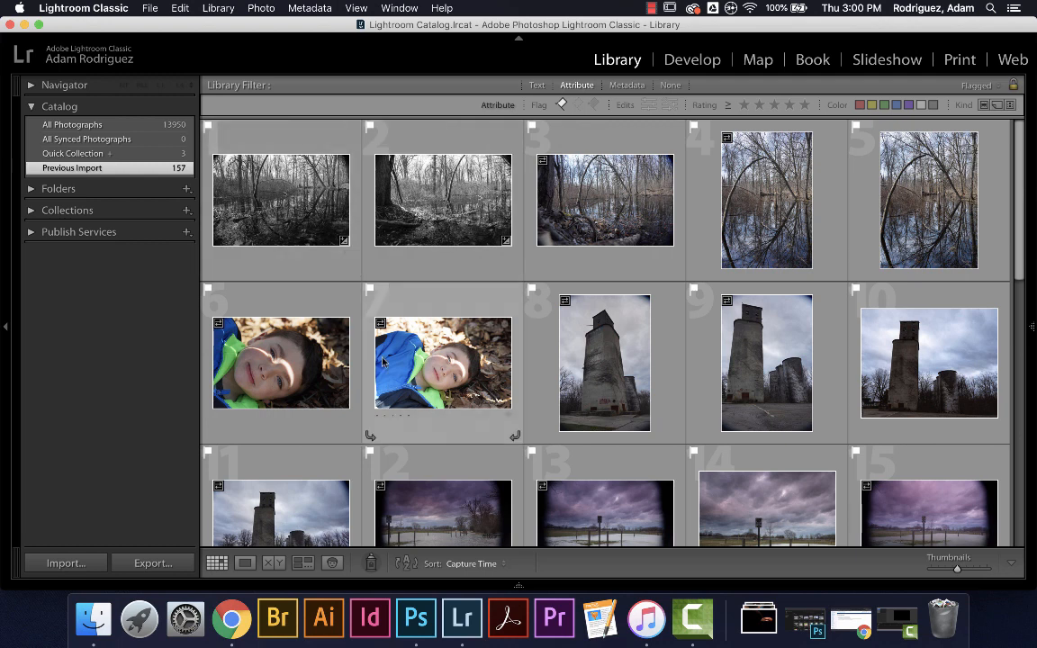
{"action": "mouse_move", "coordinate": [383, 362]}
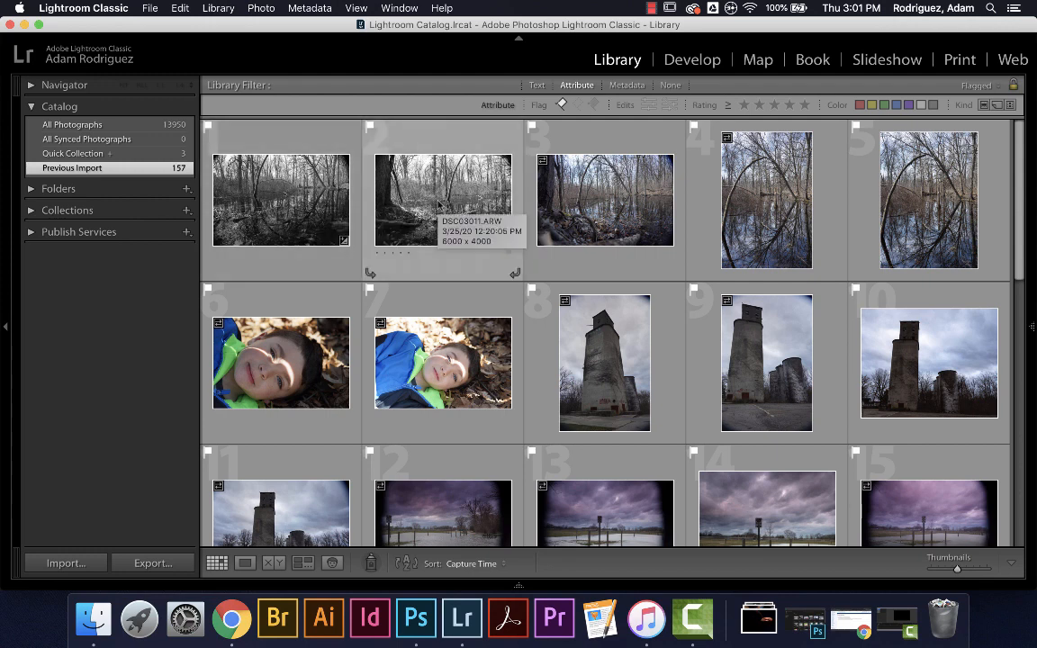
Select all flagged photos, view the active one in the Develop module, and return to the Library grid
{"action": "left_click", "coordinate": [689, 60]}
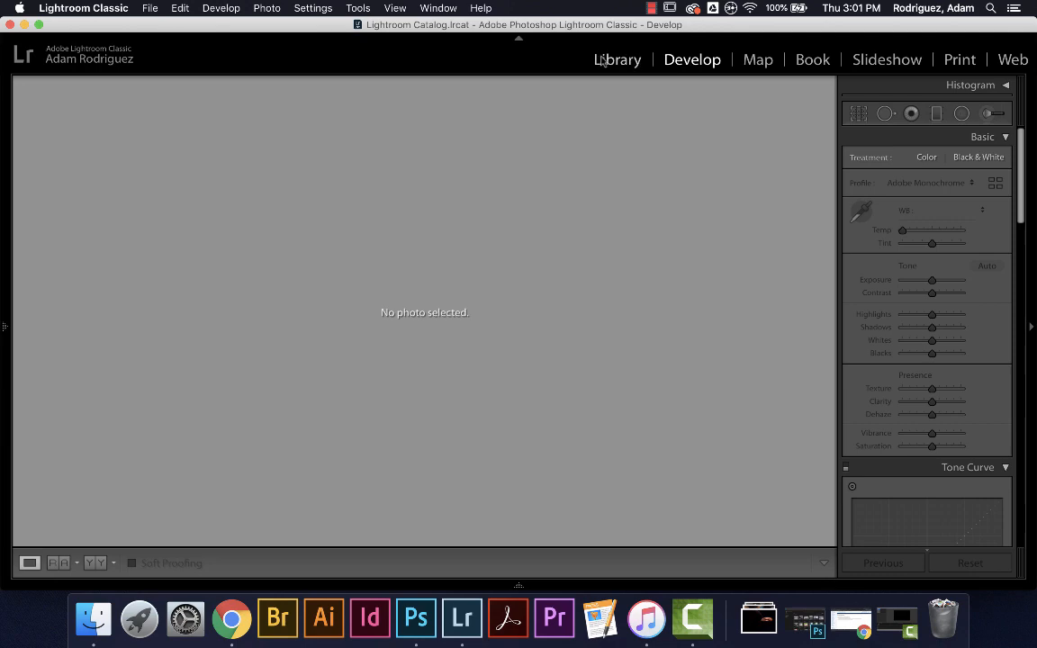
{"action": "key", "text": "g"}
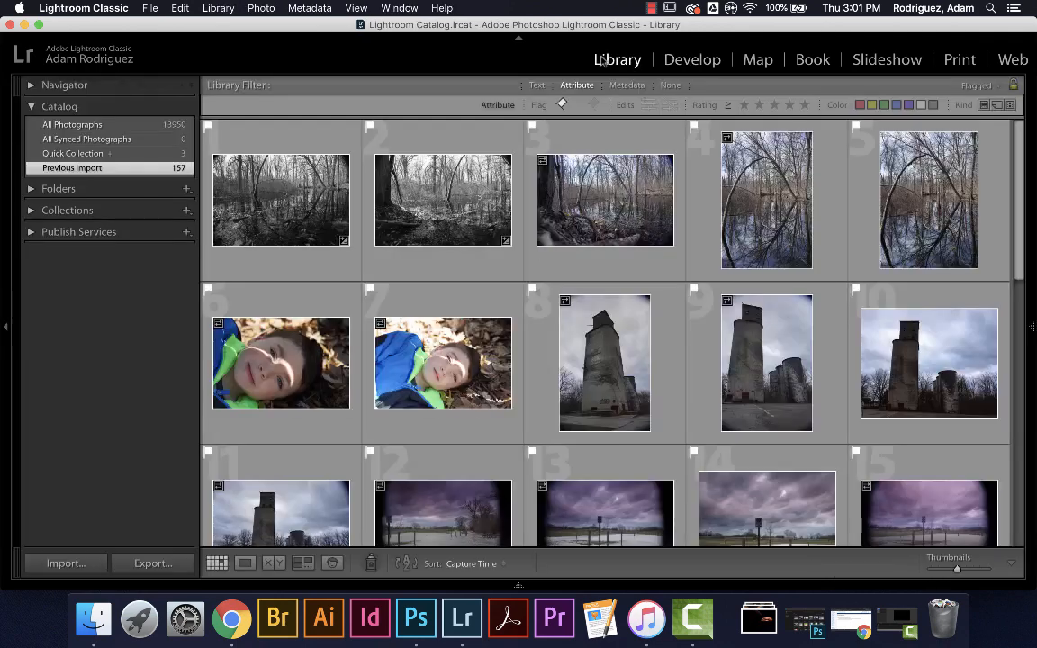
{"action": "left_click", "coordinate": [288, 208]}
{"action": "key", "text": "super+a"}
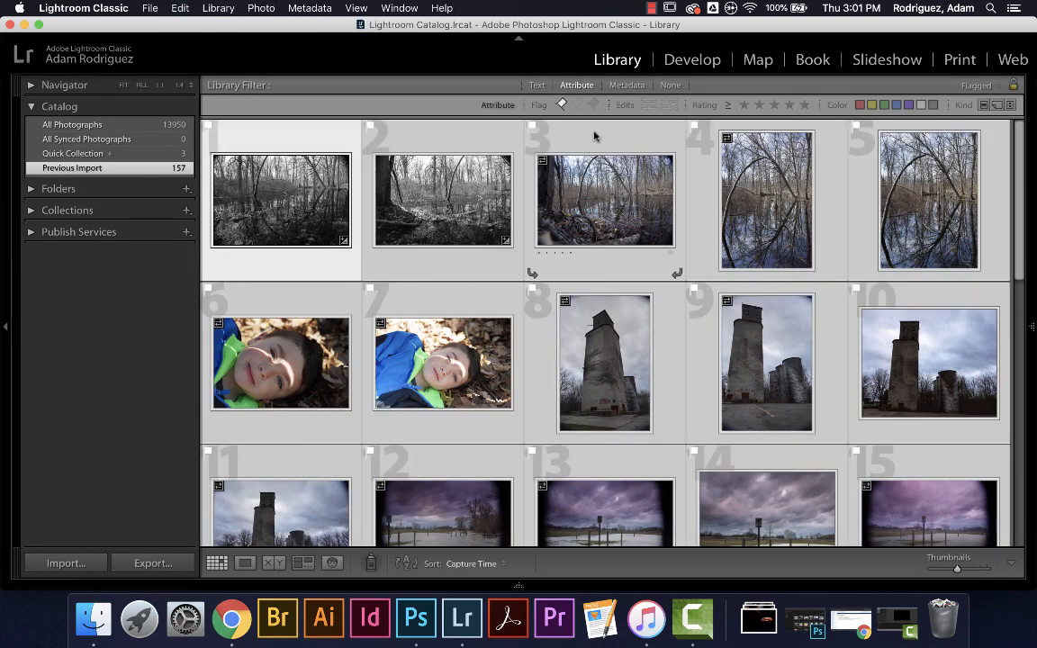
{"action": "left_click", "coordinate": [692, 62]}
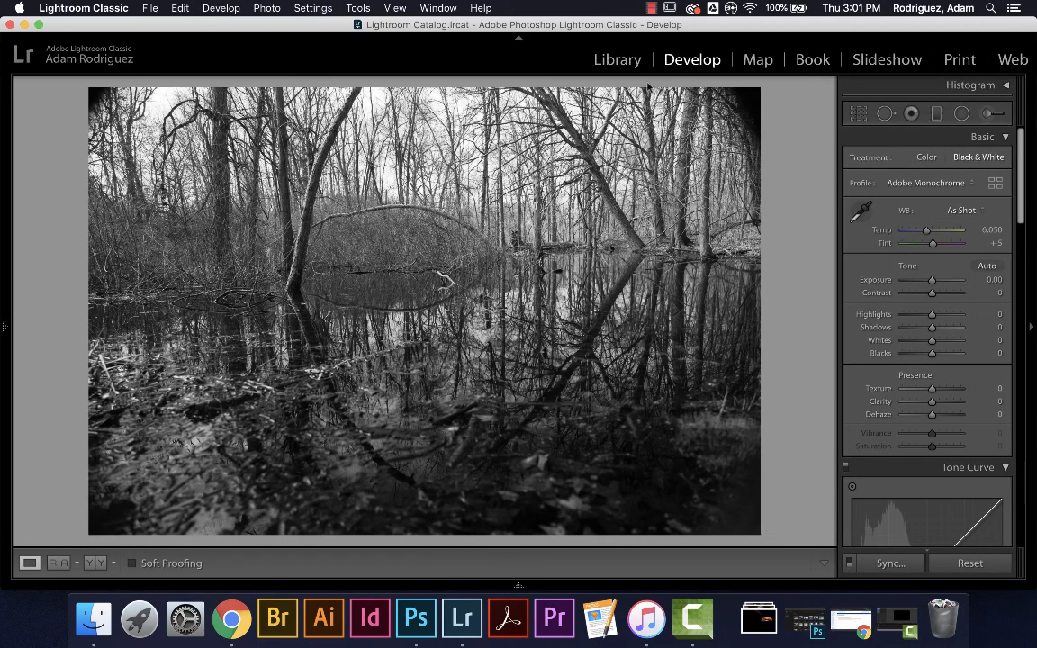
{"action": "left_click", "coordinate": [601, 60]}
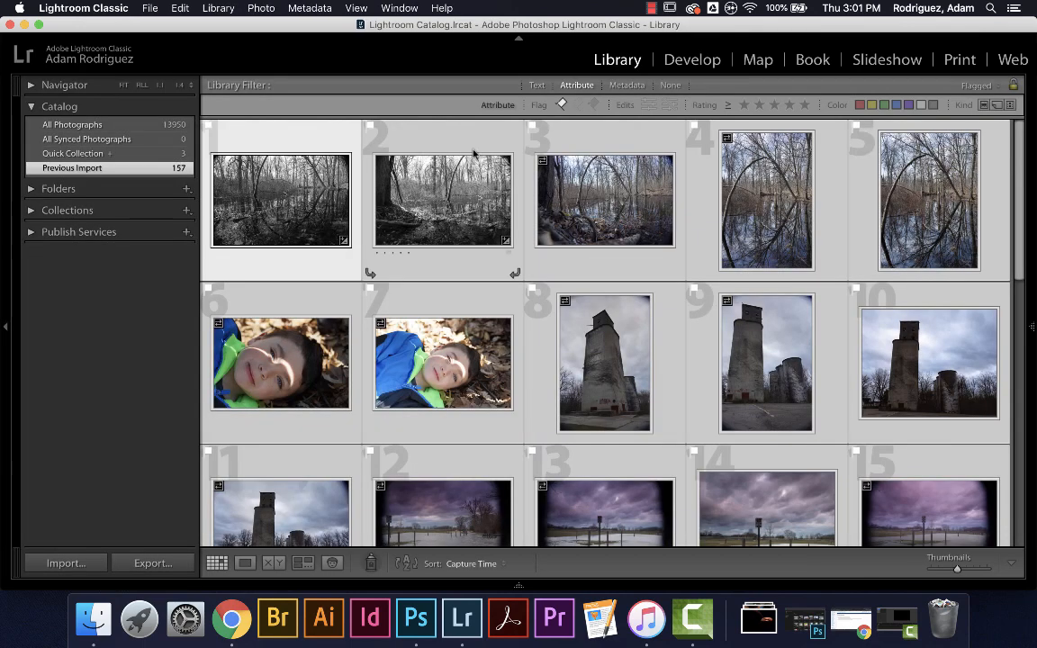
Convert photo 7, the boy in the blue jacket, to Black & White in Develop and return to the Library
{"action": "left_click", "coordinate": [441, 361]}
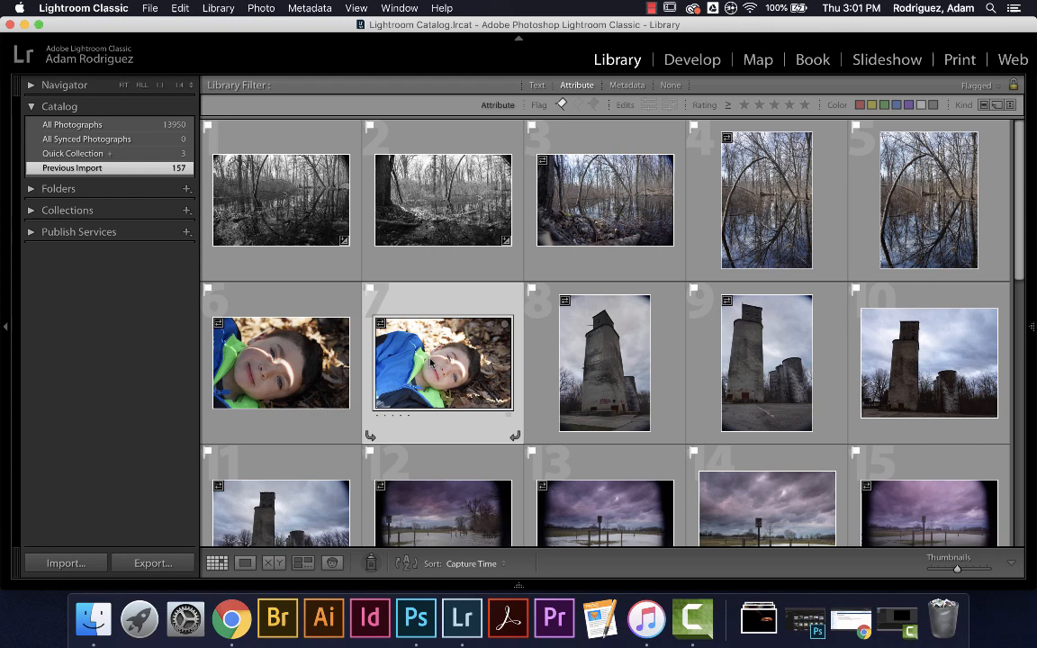
{"action": "left_click", "coordinate": [682, 61]}
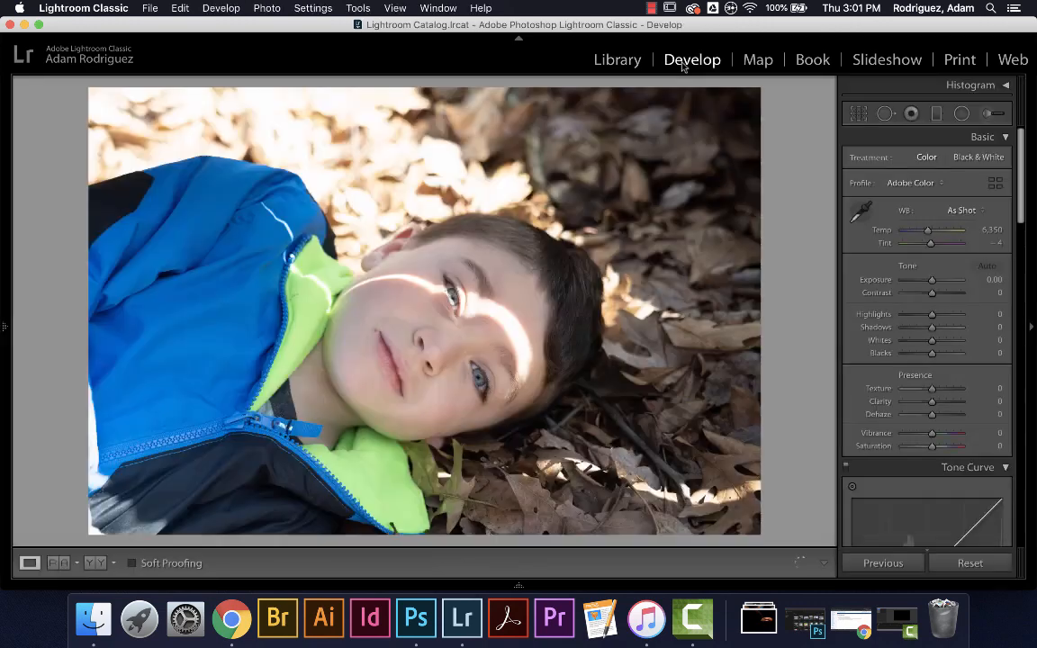
{"action": "left_click", "coordinate": [959, 159]}
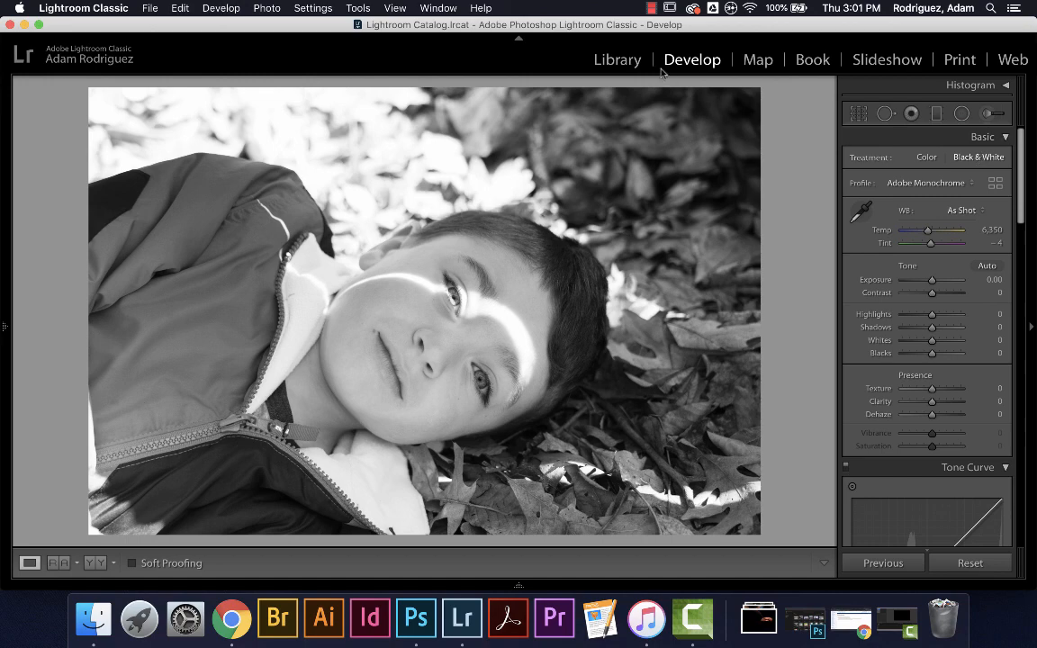
{"action": "left_click", "coordinate": [619, 60]}
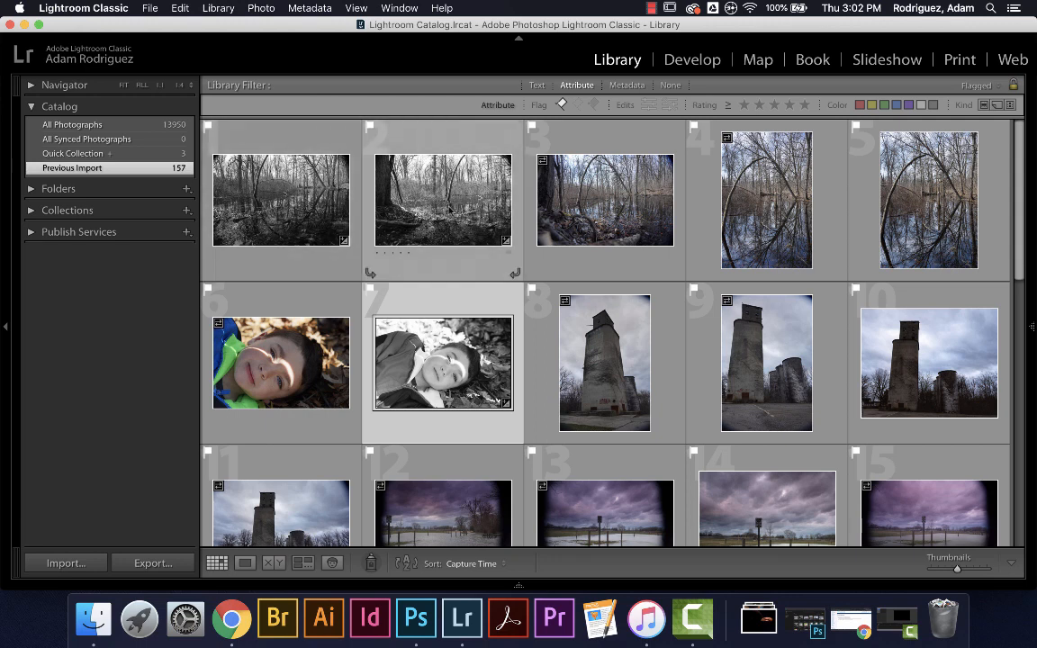
Select the continuous range from photo 1 to photo 10 in the grid, and clear the selection
{"action": "scroll", "coordinate": [538, 350], "scroll_direction": "down", "scroll_amount": 20}
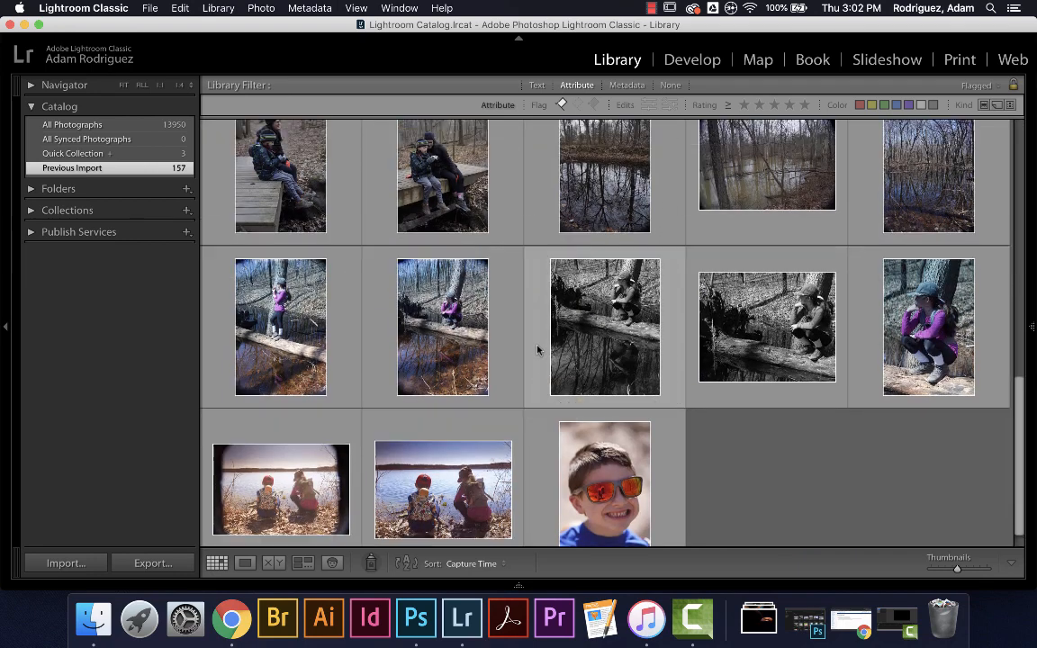
{"action": "scroll", "coordinate": [537, 350], "scroll_direction": "up", "scroll_amount": 20}
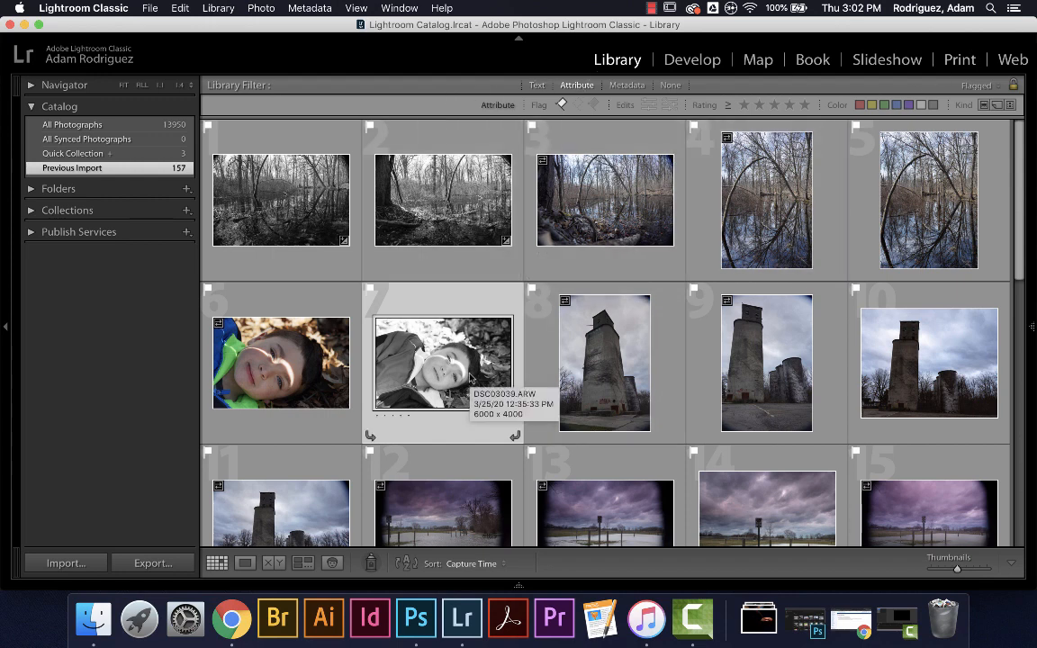
{"action": "left_click", "coordinate": [308, 199]}
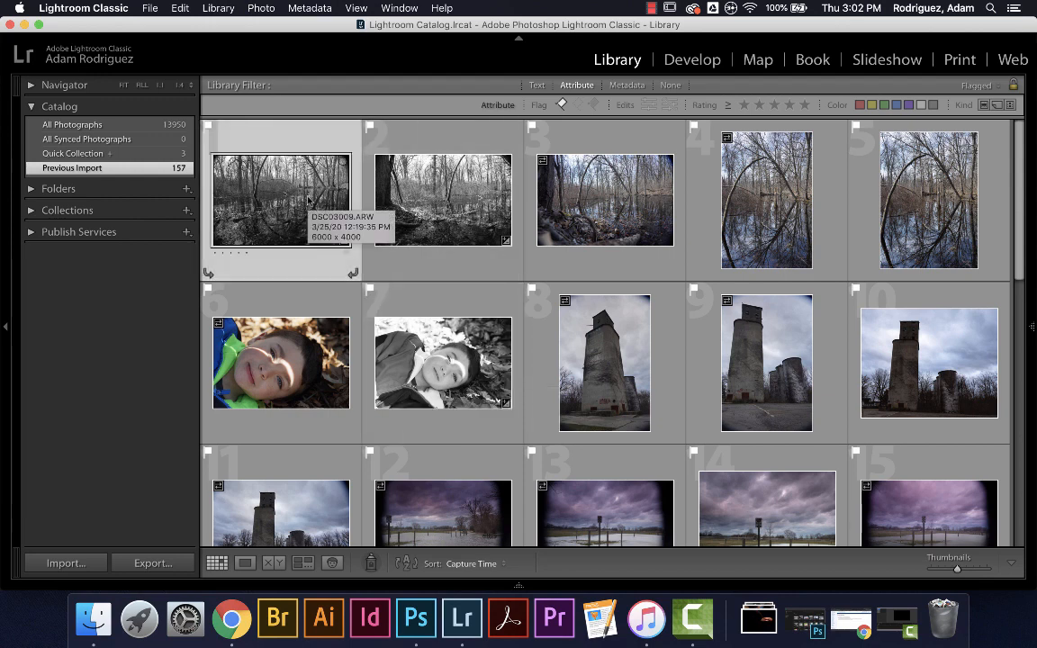
{"action": "left_click", "coordinate": [426, 202]}
{"action": "key", "text": "Left"}
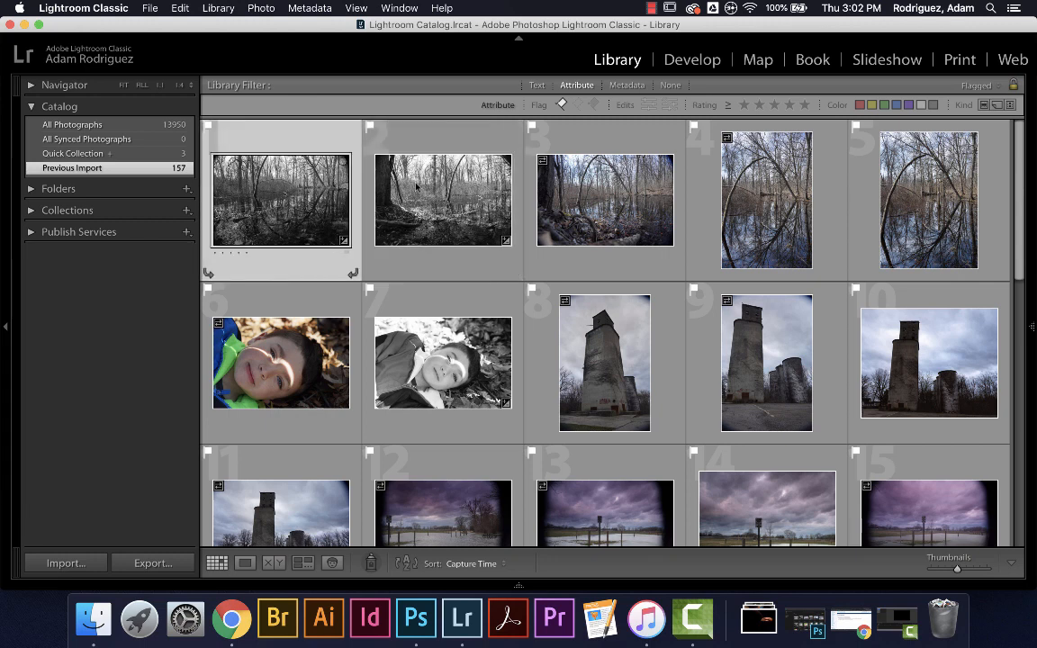
{"action": "key", "text": "Right"}
{"action": "key", "text": "Right"}
{"action": "left_click", "coordinate": [417, 207]}
{"action": "left_click", "coordinate": [277, 204]}
{"action": "left_click", "coordinate": [915, 367], "text": "shift"}
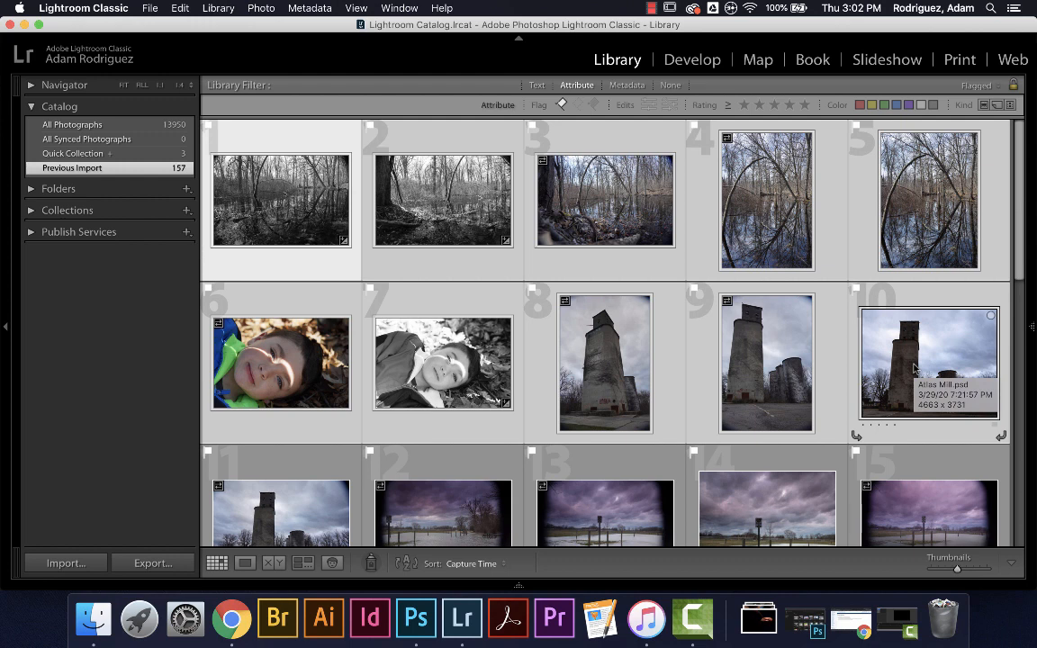
{"action": "key", "text": "super+d"}
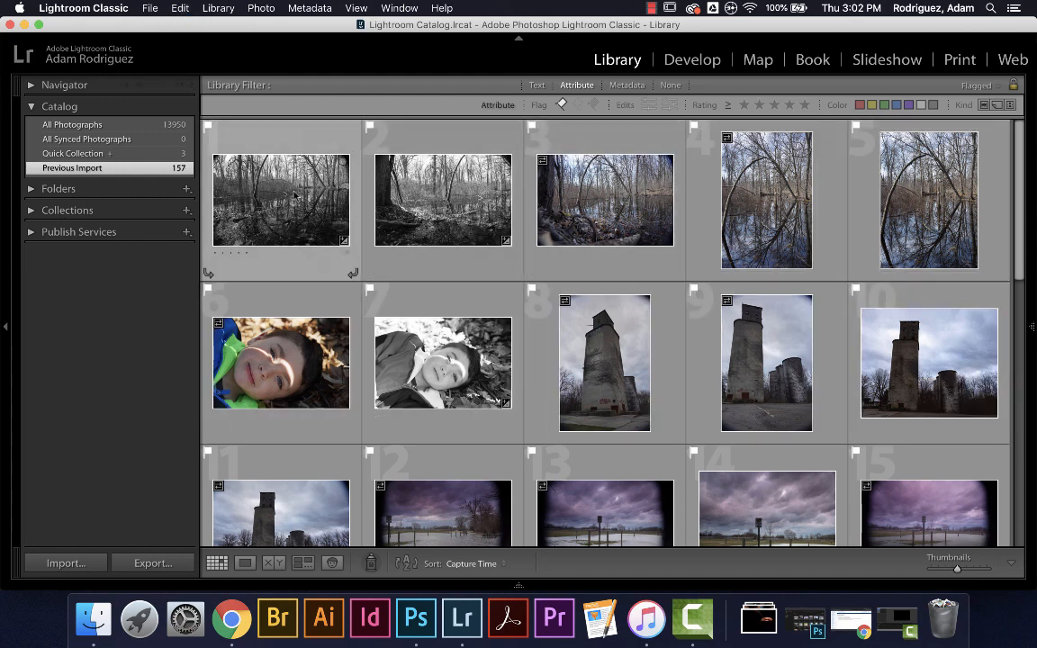
Select the non-adjacent photos 1, 2, 7, 10, 11, 12 and 18 together in the grid
{"action": "left_click", "coordinate": [296, 197]}
{"action": "left_click", "coordinate": [410, 195], "text": "super"}
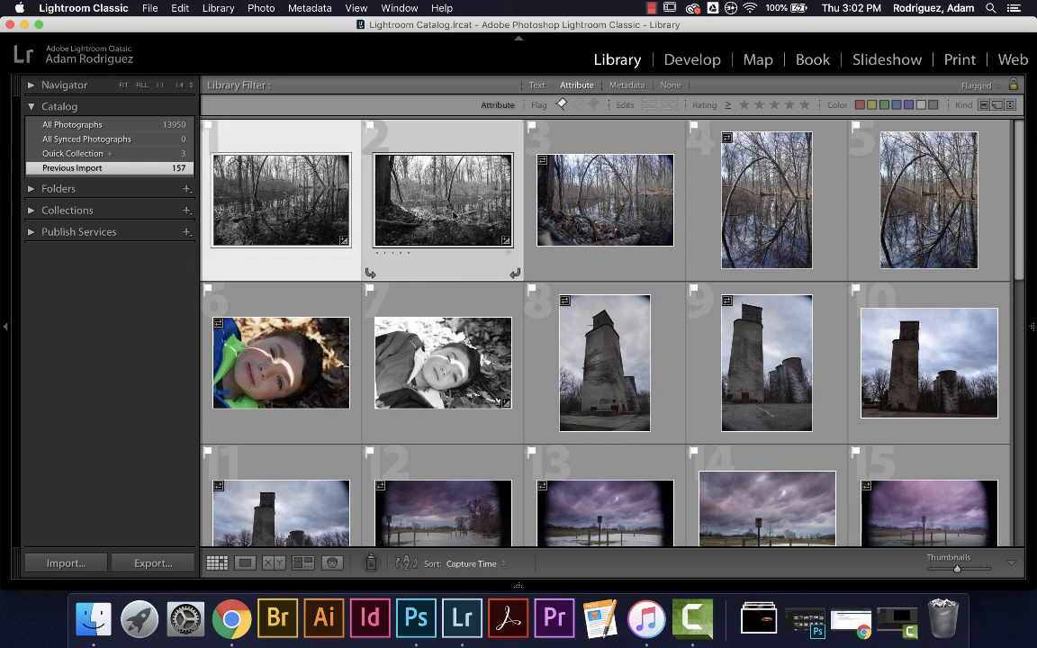
{"action": "left_click", "coordinate": [472, 376], "text": "super"}
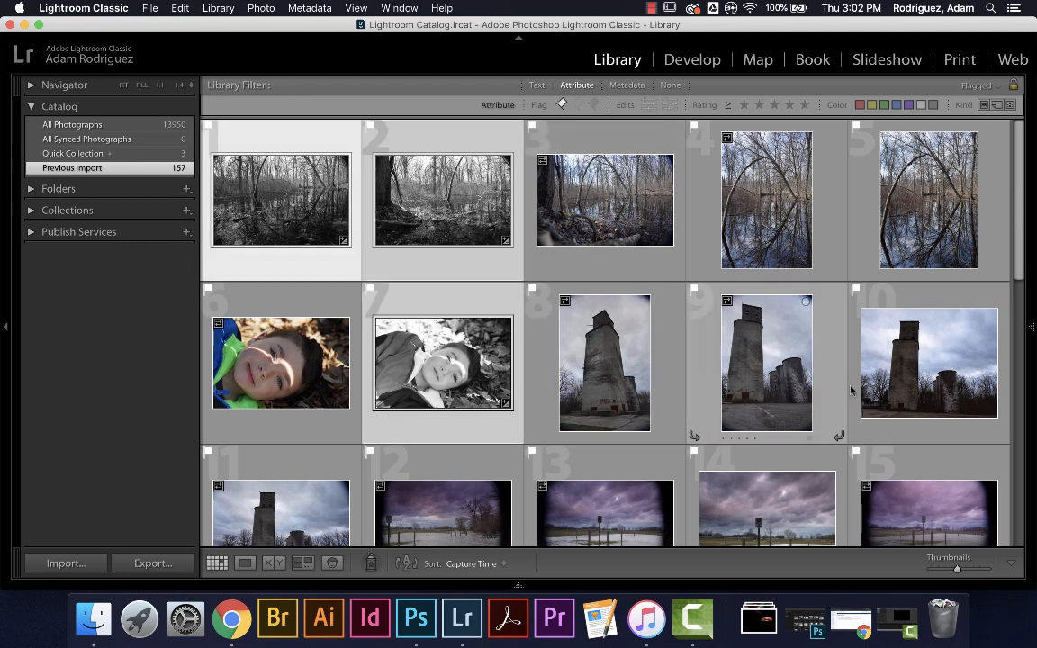
{"action": "left_click", "coordinate": [911, 378], "text": "super"}
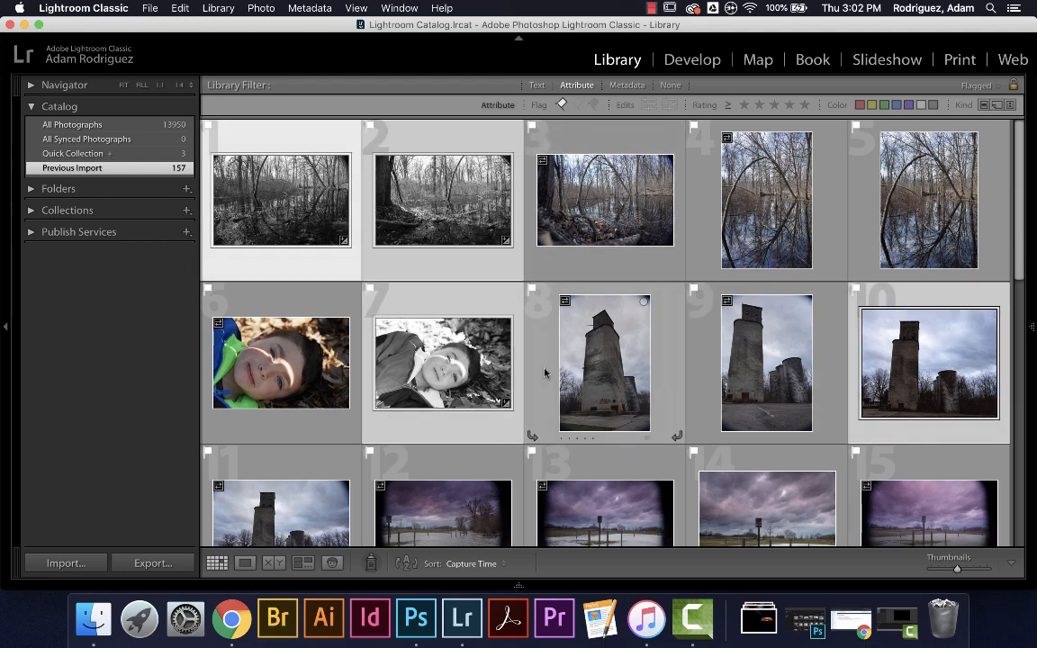
{"action": "scroll", "coordinate": [544, 372], "scroll_direction": "down", "scroll_amount": 3}
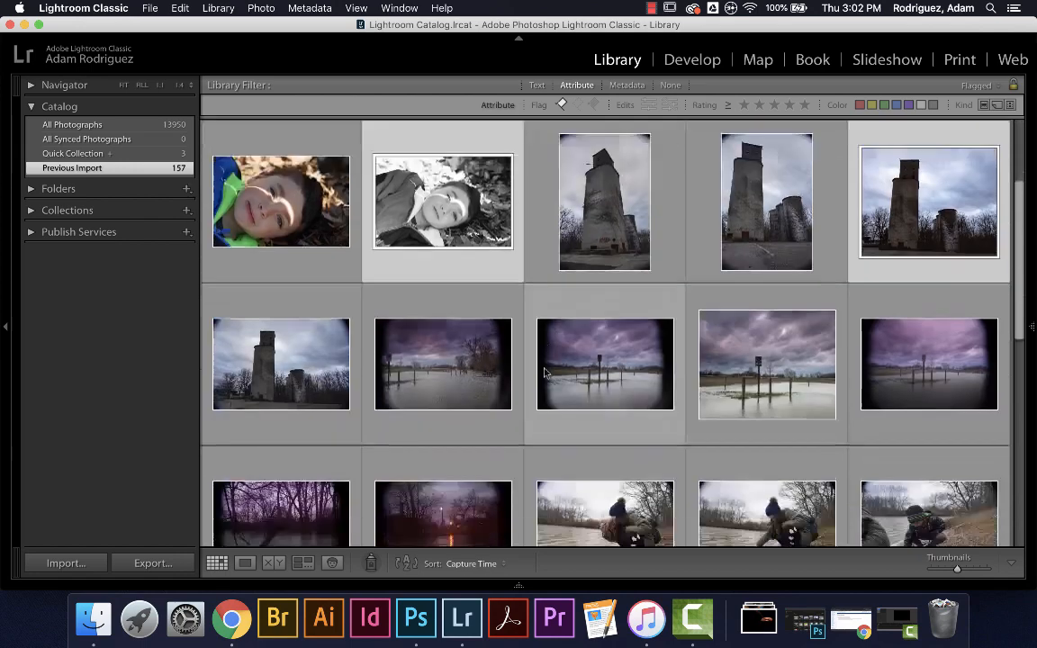
{"action": "left_click", "coordinate": [289, 345], "text": "super"}
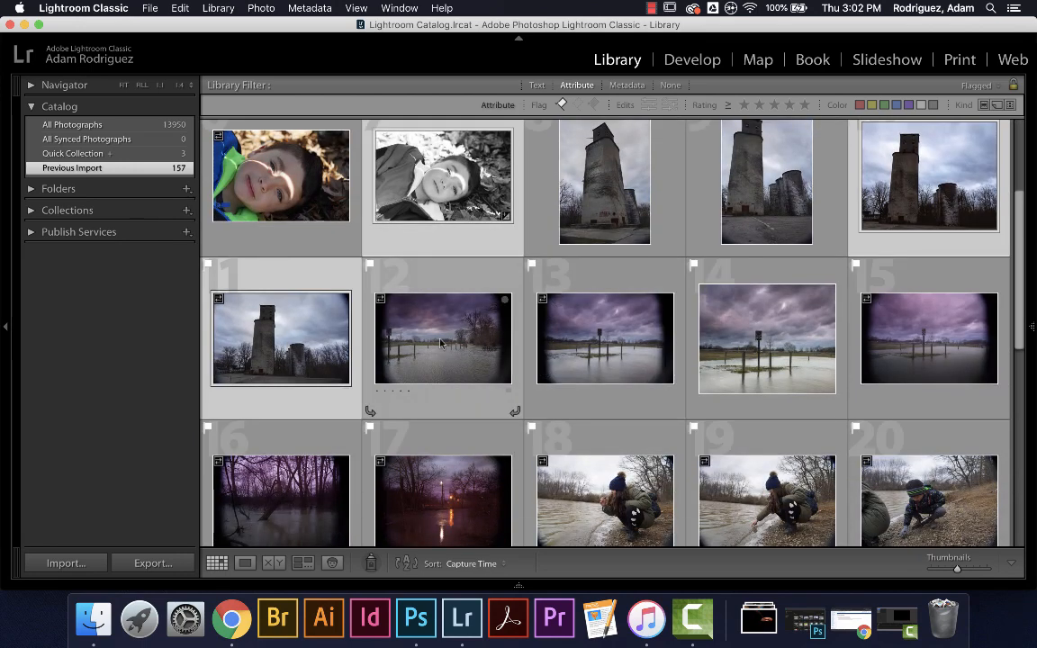
{"action": "left_click", "coordinate": [450, 342], "text": "super"}
{"action": "left_click", "coordinate": [621, 481], "text": "super"}
Add photos 14, 28, 29, 32 and 33 to the current selection
{"action": "scroll", "coordinate": [623, 484], "scroll_direction": "down", "scroll_amount": 4}
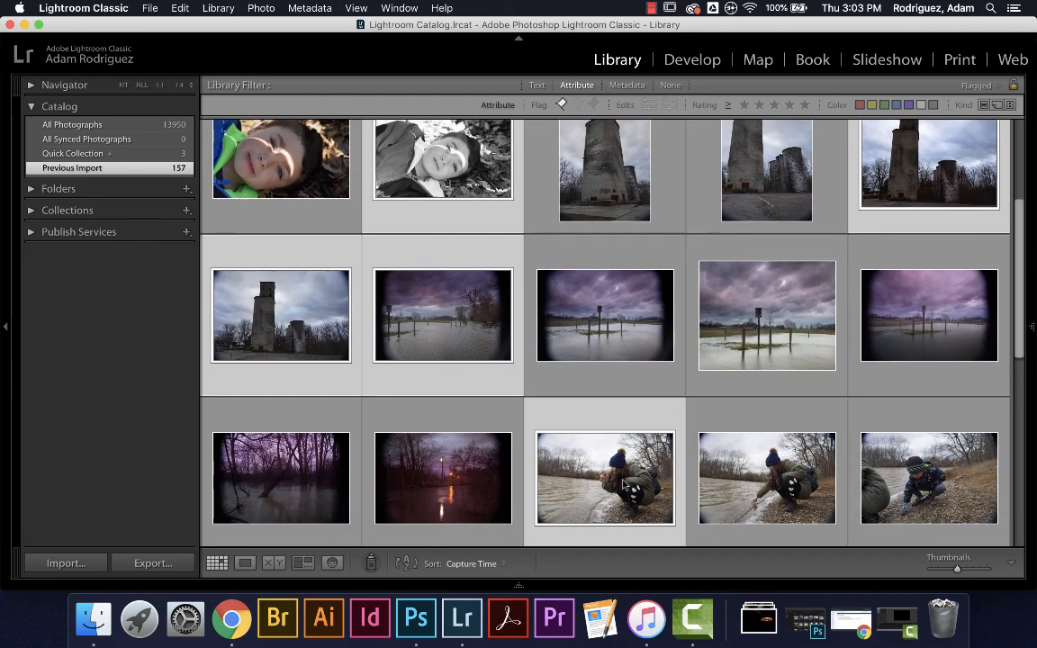
{"action": "scroll", "coordinate": [710, 360], "scroll_direction": "up", "scroll_amount": 3}
{"action": "left_click", "coordinate": [727, 241], "text": "super"}
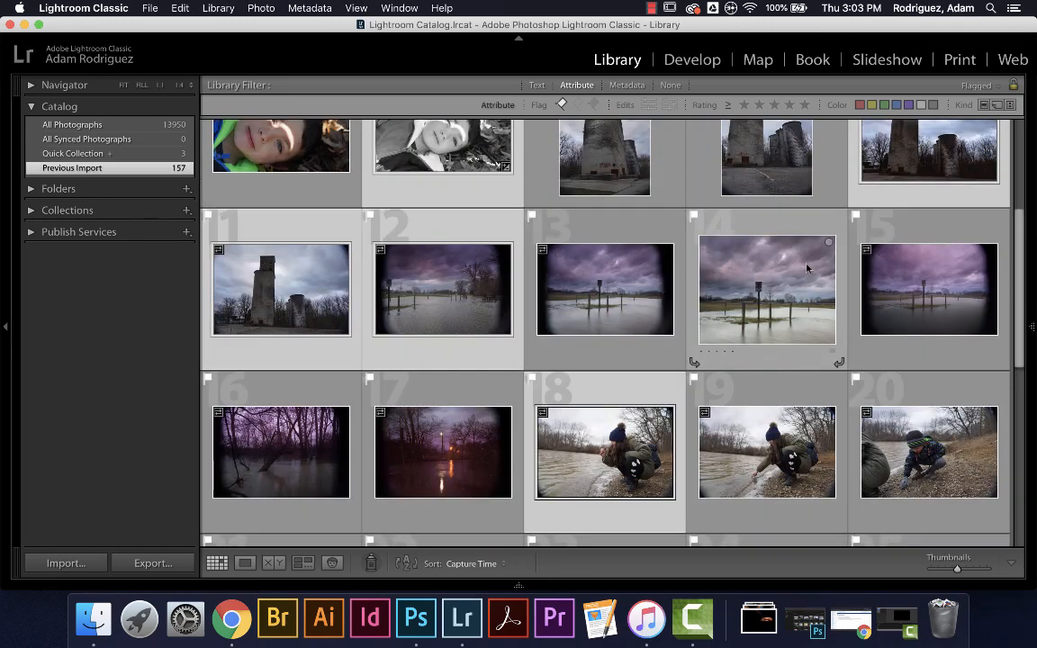
{"action": "scroll", "coordinate": [650, 448], "scroll_direction": "down", "scroll_amount": 5}
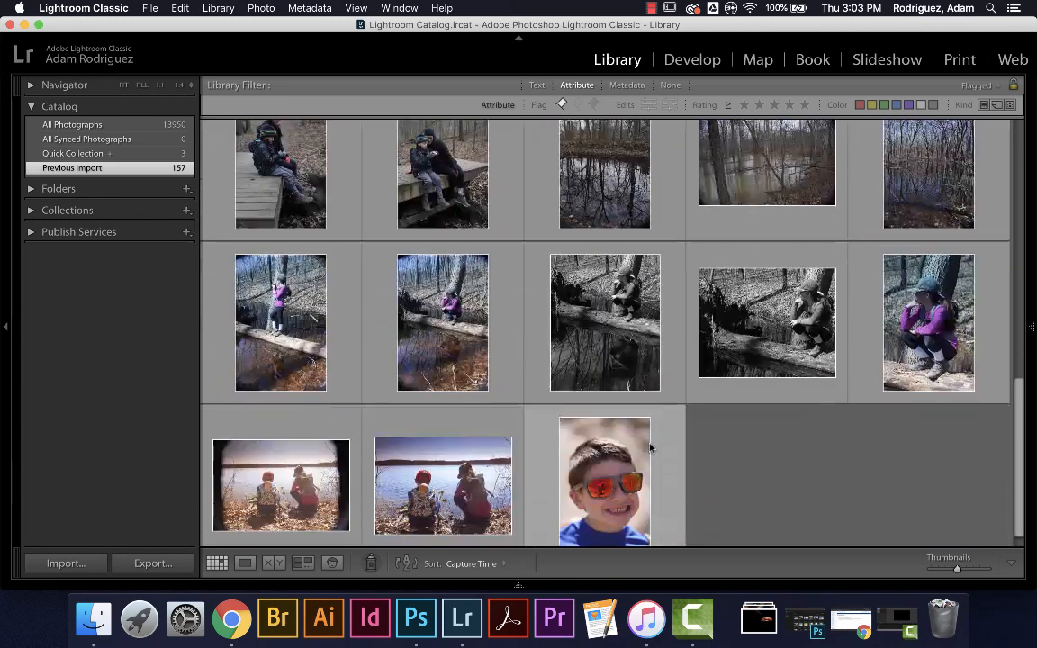
{"action": "left_click", "coordinate": [720, 317], "text": "super"}
{"action": "left_click", "coordinate": [668, 317], "text": "super"}
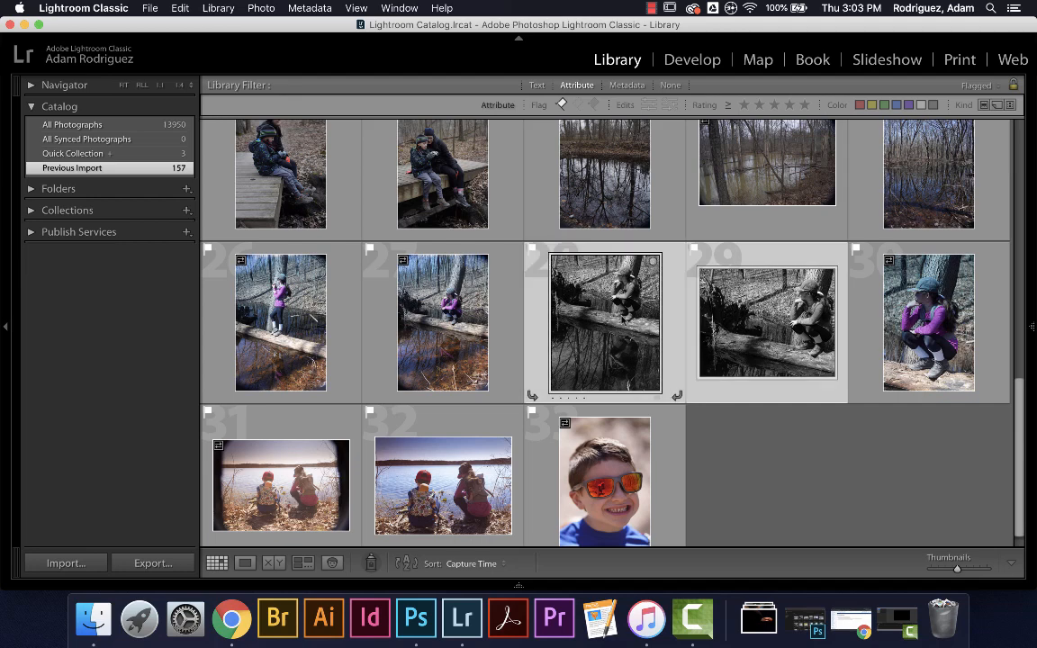
{"action": "left_click", "coordinate": [550, 413], "text": "super"}
{"action": "left_click", "coordinate": [445, 488], "text": "super"}
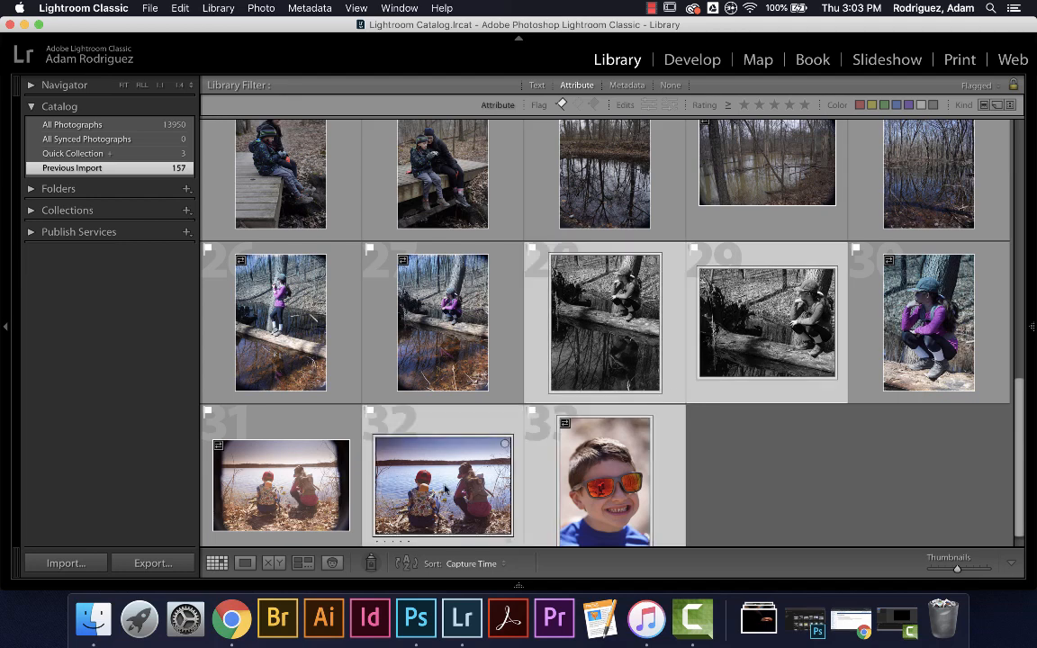
Bring the selected photos into the Print module and collapse the Template Browser
{"action": "scroll", "coordinate": [659, 297], "scroll_direction": "up", "scroll_amount": 10}
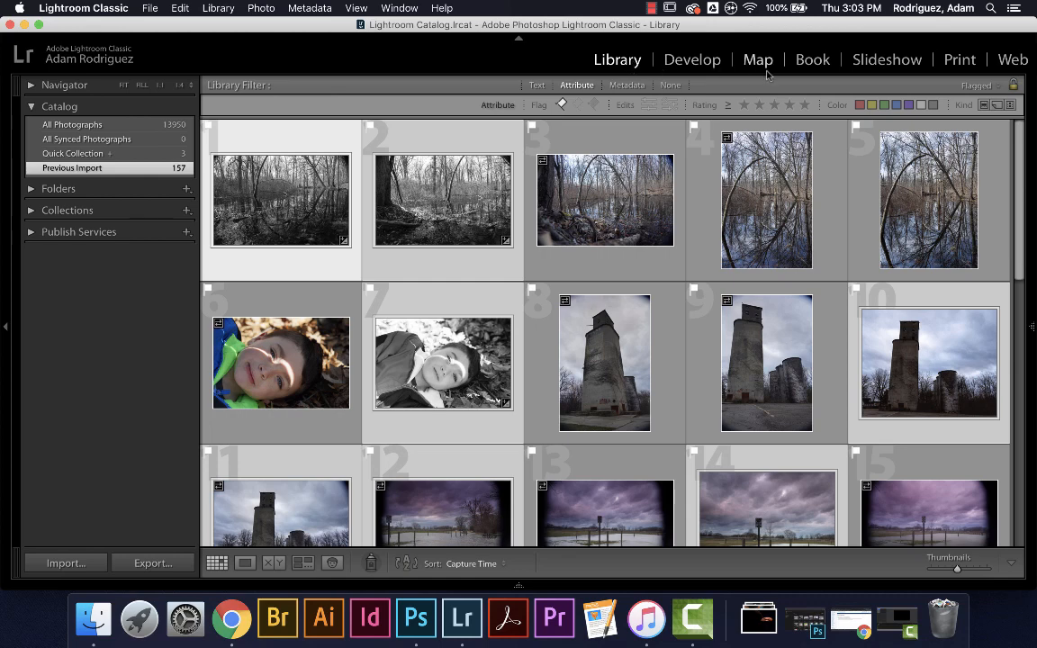
{"action": "left_click", "coordinate": [959, 59]}
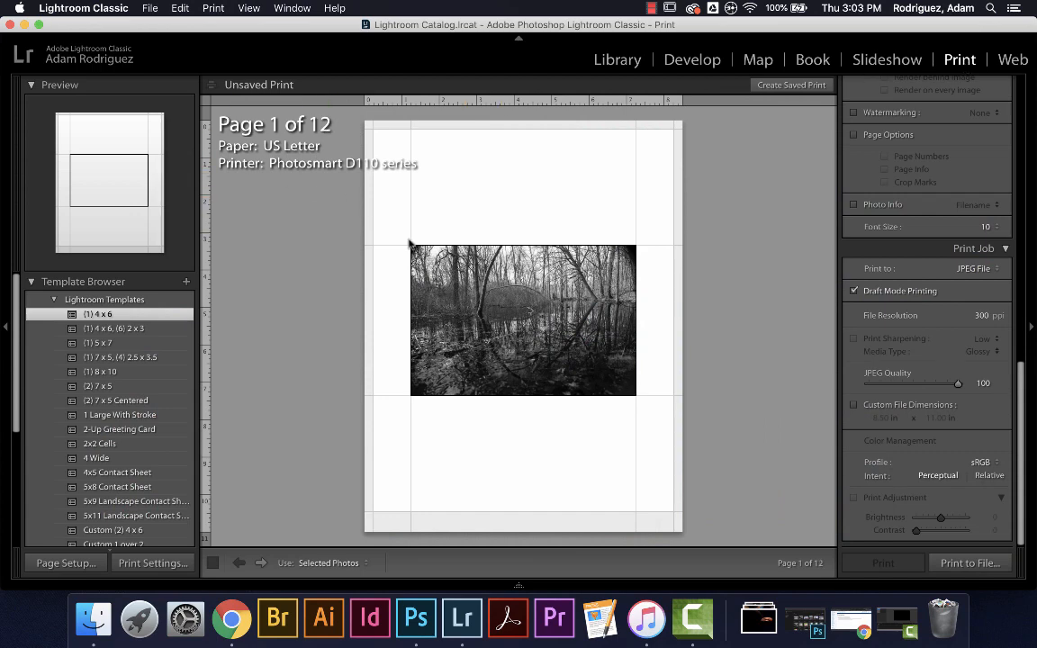
{"action": "left_click", "coordinate": [54, 282]}
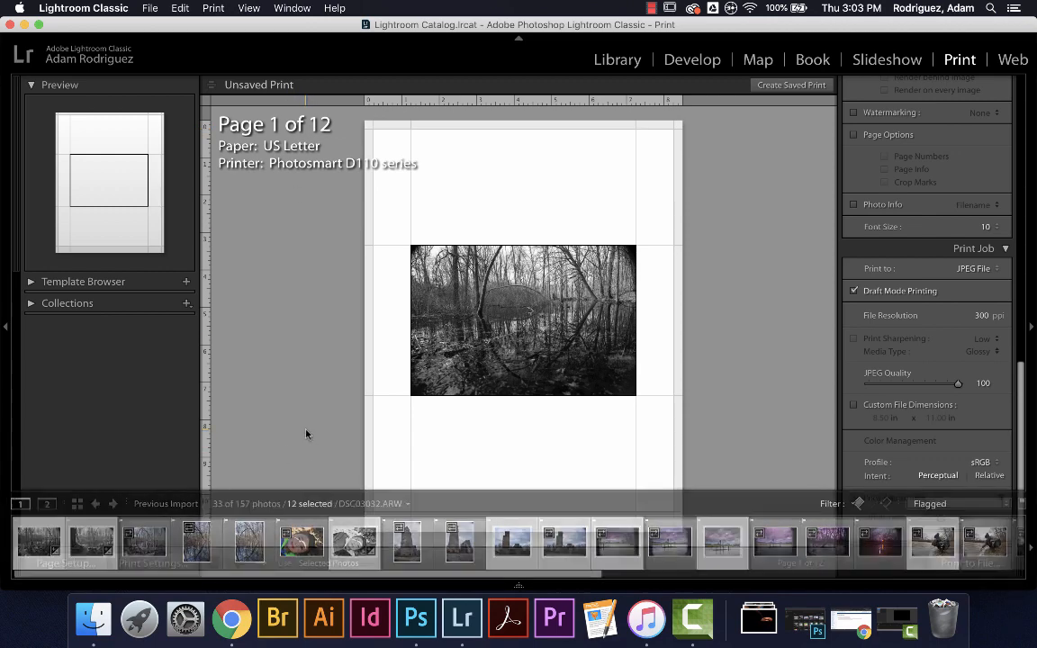
Switch the photos used for printing to All Filmstrip Photos, and return to Selected Photos
{"action": "left_click", "coordinate": [310, 563]}
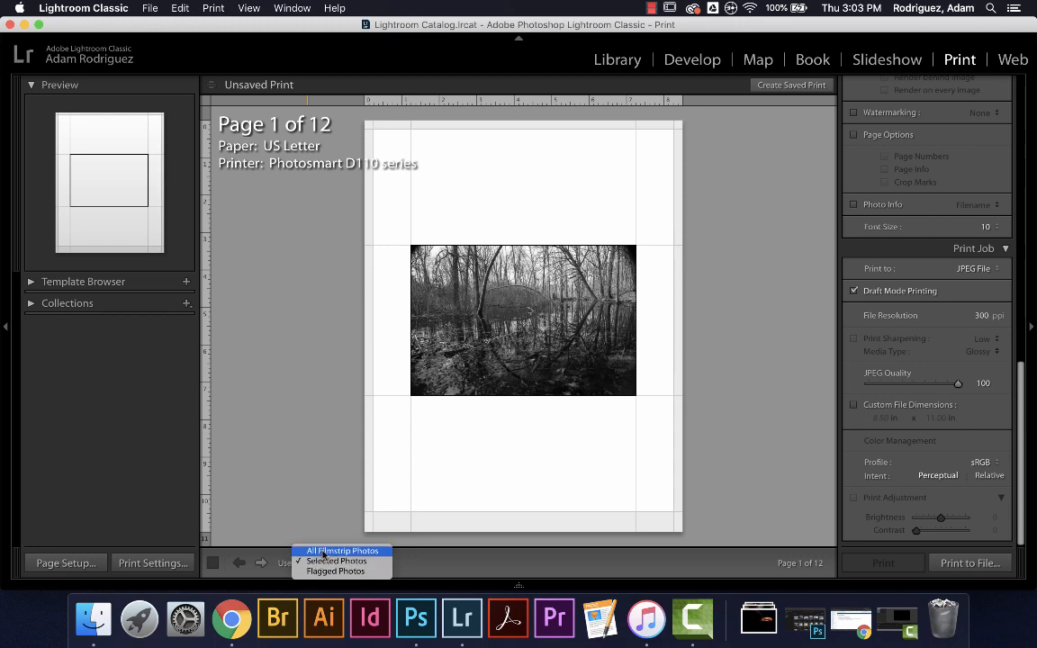
{"action": "left_click", "coordinate": [324, 551]}
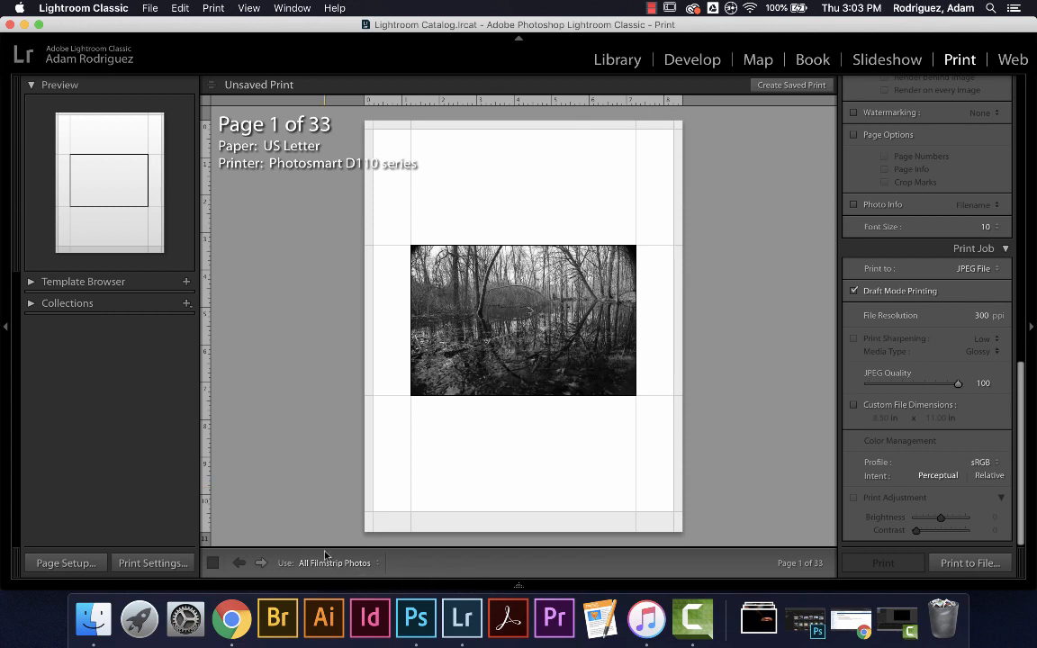
{"action": "left_click", "coordinate": [325, 563]}
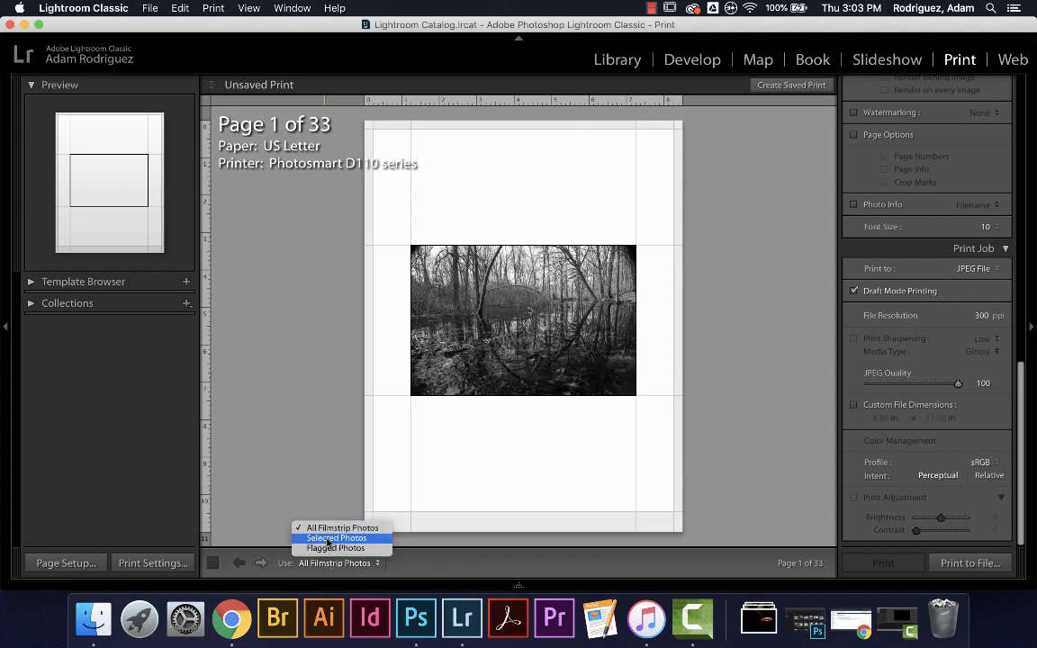
{"action": "left_click", "coordinate": [329, 538]}
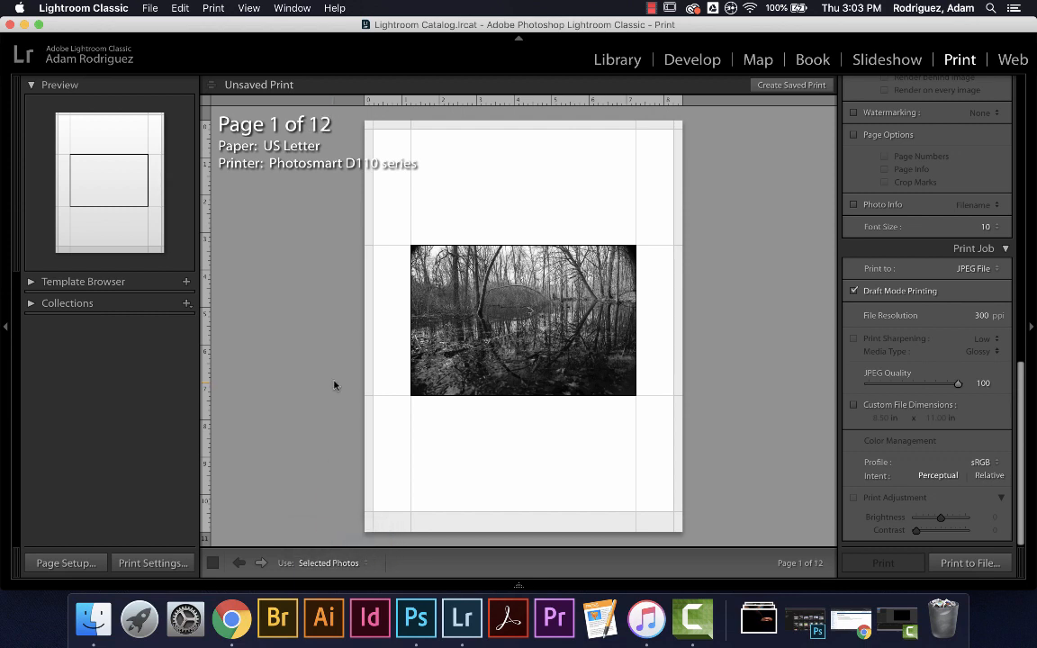
Apply the 4x5 Contact Sheet template from the Lightroom Templates to the selected photos and look through the remaining templates
{"action": "left_click", "coordinate": [31, 283]}
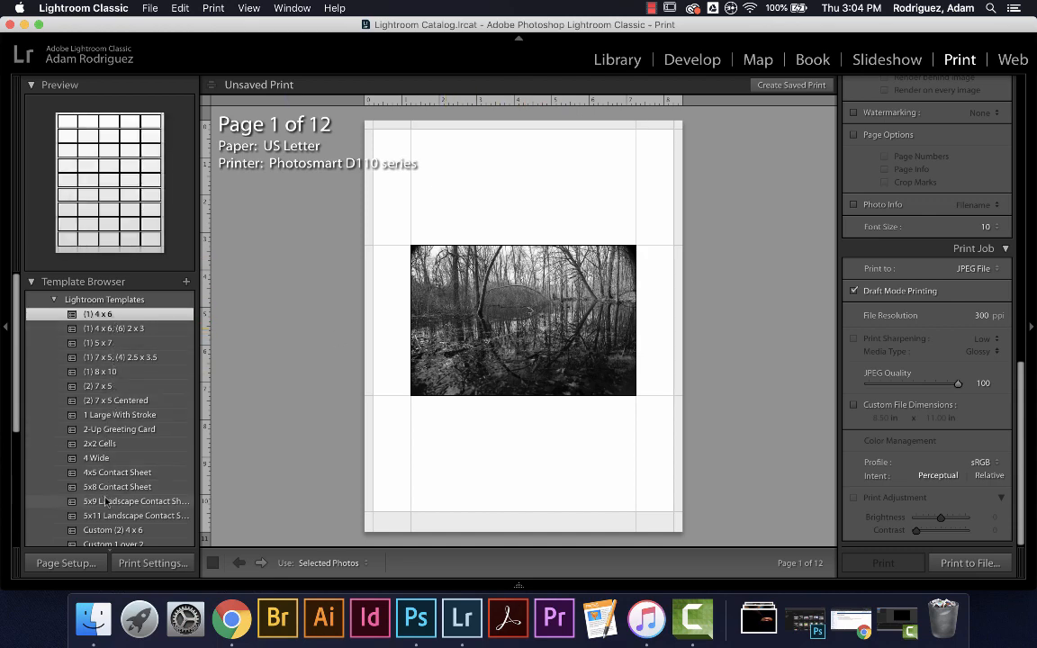
{"action": "scroll", "coordinate": [105, 500], "scroll_direction": "down", "scroll_amount": 1}
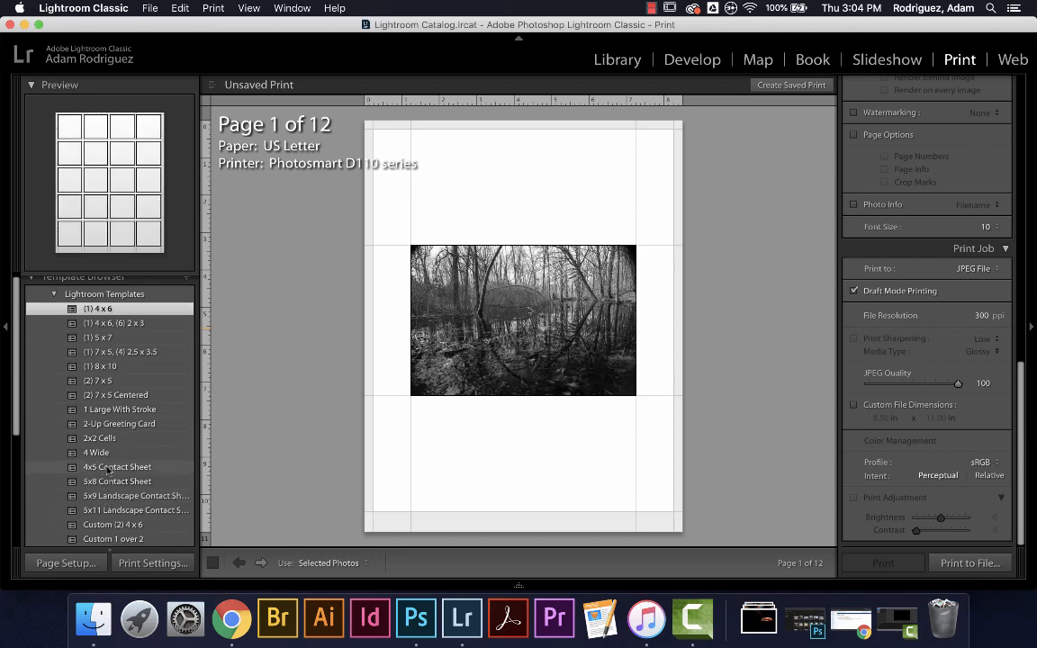
{"action": "left_click", "coordinate": [107, 469]}
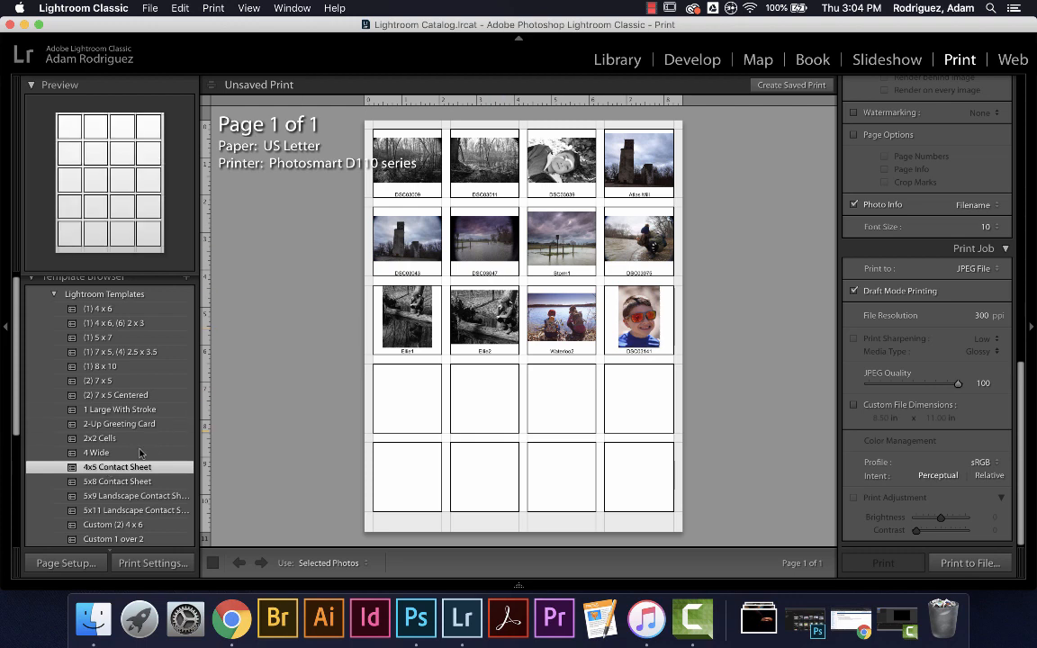
{"action": "scroll", "coordinate": [136, 452], "scroll_direction": "down", "scroll_amount": 1}
{"action": "scroll", "coordinate": [136, 451], "scroll_direction": "down", "scroll_amount": 5}
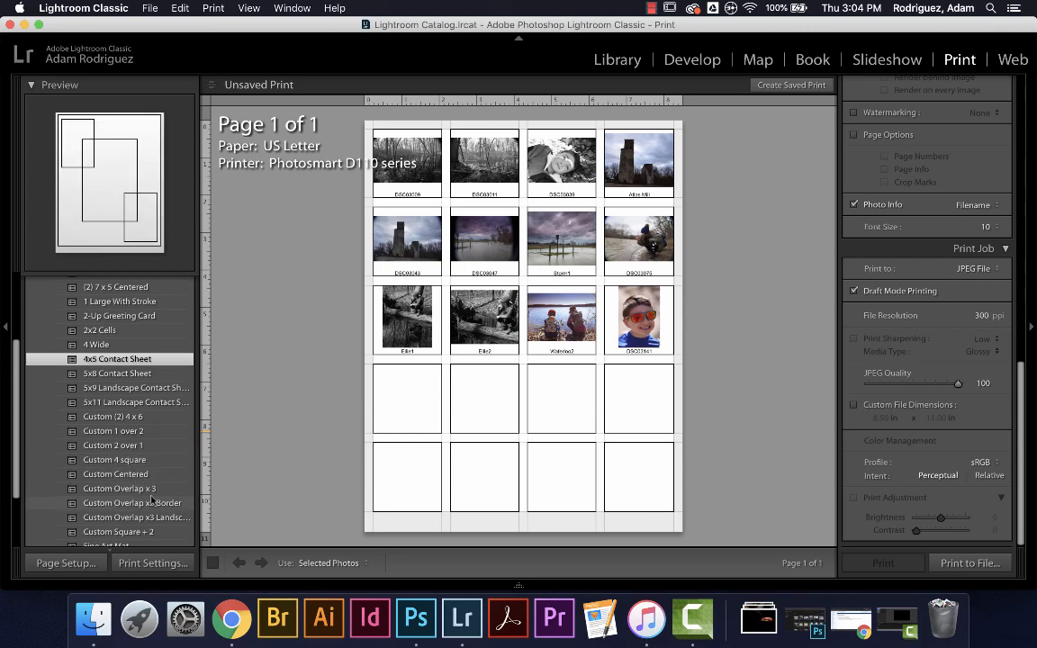
{"action": "scroll", "coordinate": [144, 468], "scroll_direction": "down", "scroll_amount": 2}
{"action": "scroll", "coordinate": [152, 499], "scroll_direction": "down", "scroll_amount": 5}
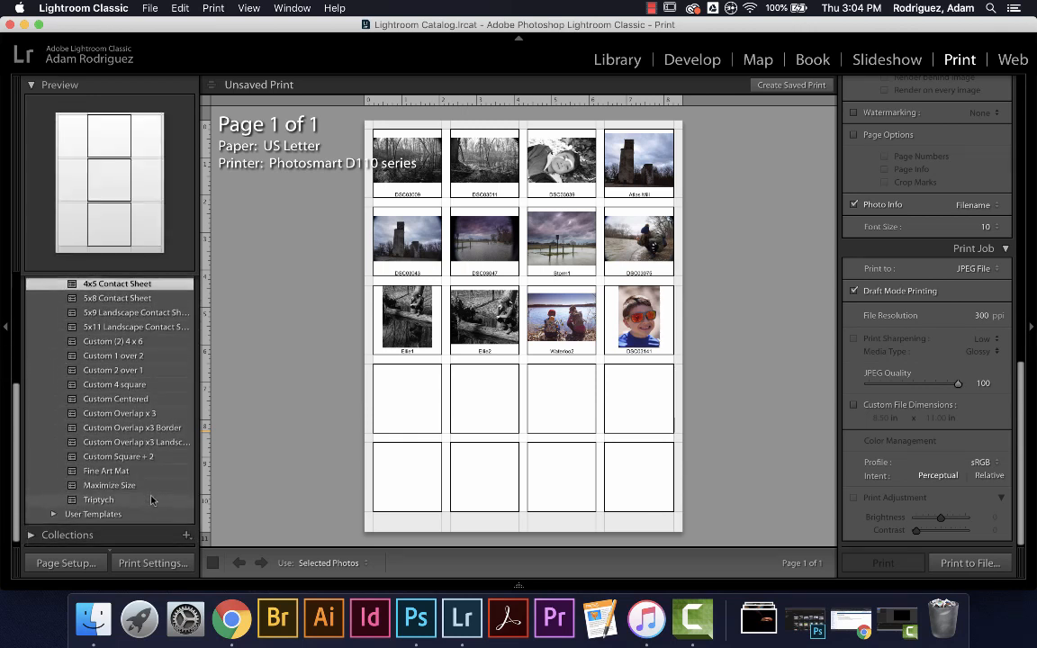
{"action": "scroll", "coordinate": [151, 499], "scroll_direction": "up", "scroll_amount": 5}
{"action": "scroll", "coordinate": [151, 499], "scroll_direction": "up", "scroll_amount": 4}
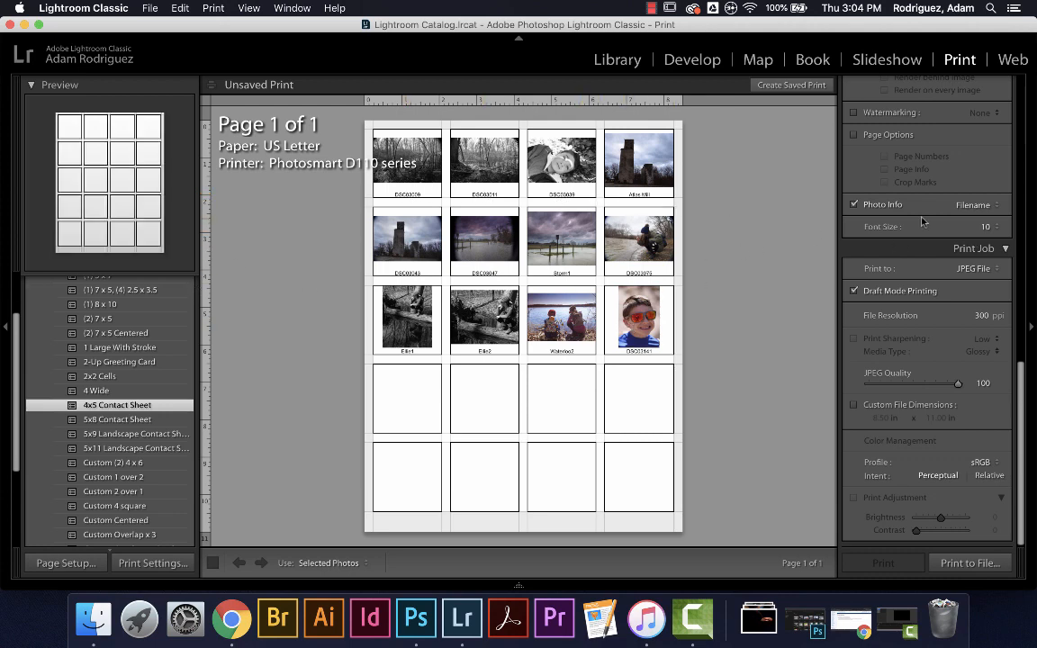
Enlarge the contact sheet's square cells to 1.89 in high and wide
{"action": "scroll", "coordinate": [921, 221], "scroll_direction": "up", "scroll_amount": 5}
{"action": "scroll", "coordinate": [922, 221], "scroll_direction": "up", "scroll_amount": 10}
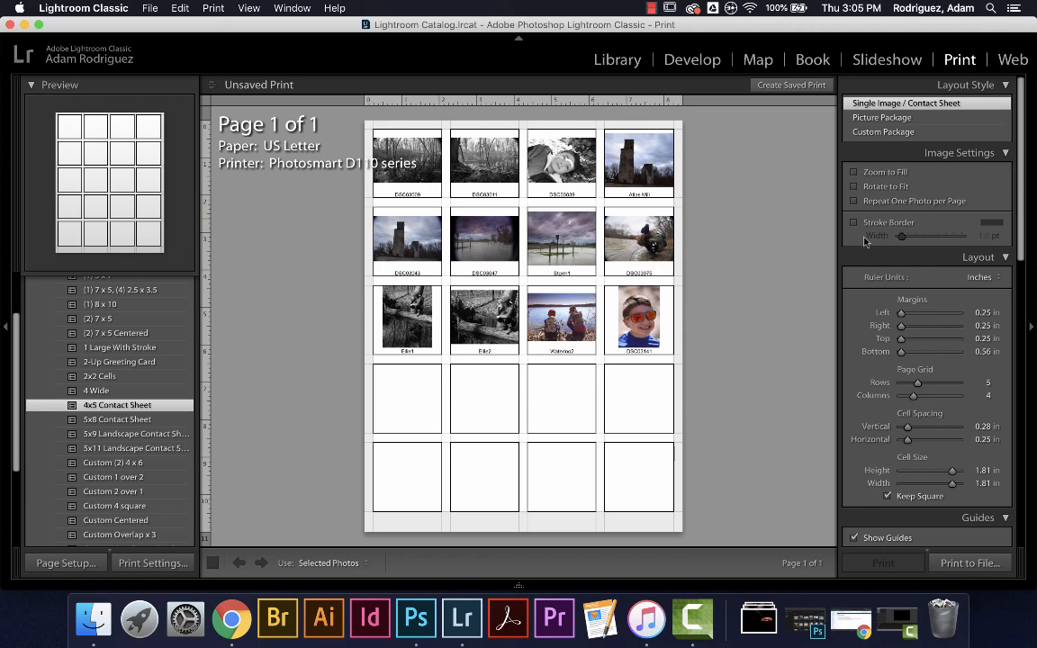
{"action": "scroll", "coordinate": [874, 328], "scroll_direction": "down", "scroll_amount": 5}
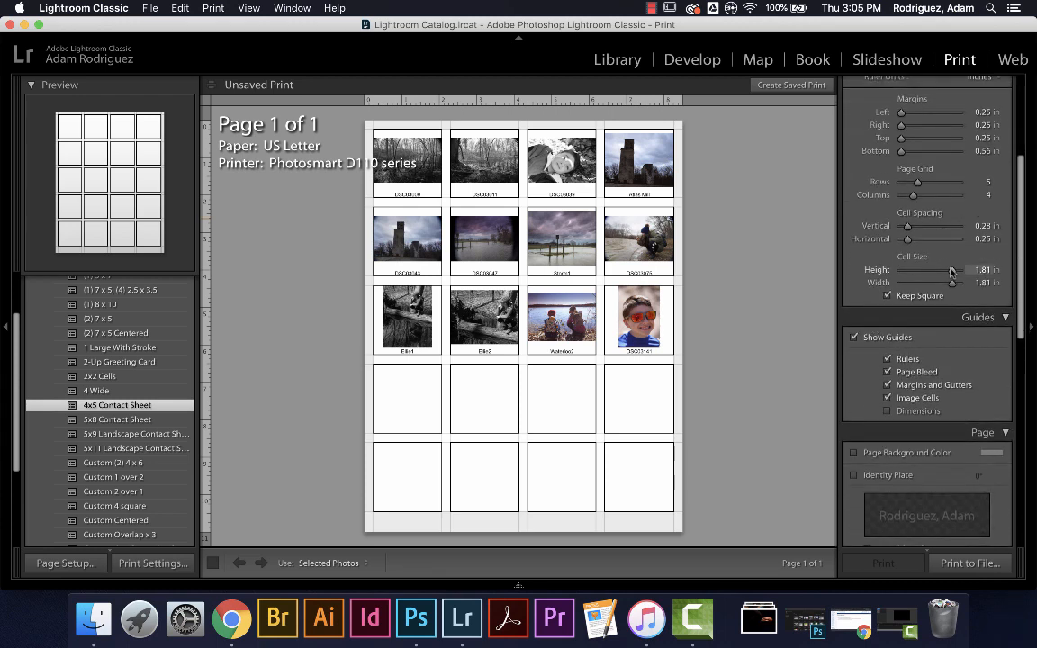
{"action": "left_click_drag", "start_coordinate": [952, 271], "coordinate": [956, 273]}
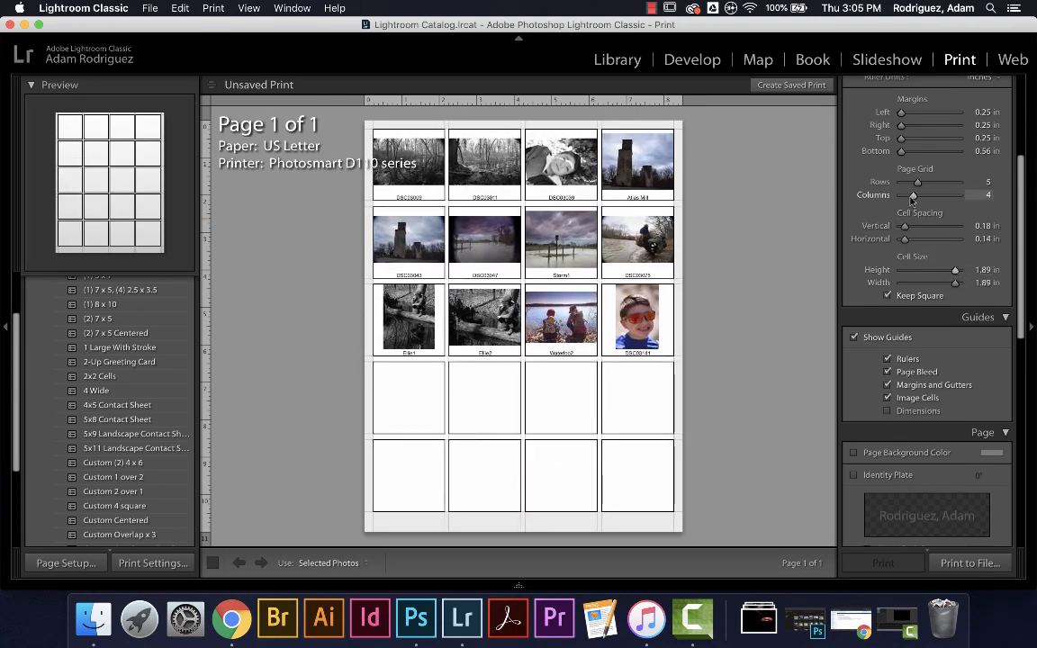
Switch the print job's output to Printer and back to JPEG File
{"action": "scroll", "coordinate": [908, 320], "scroll_direction": "down", "scroll_amount": 3}
{"action": "scroll", "coordinate": [907, 320], "scroll_direction": "down", "scroll_amount": 10}
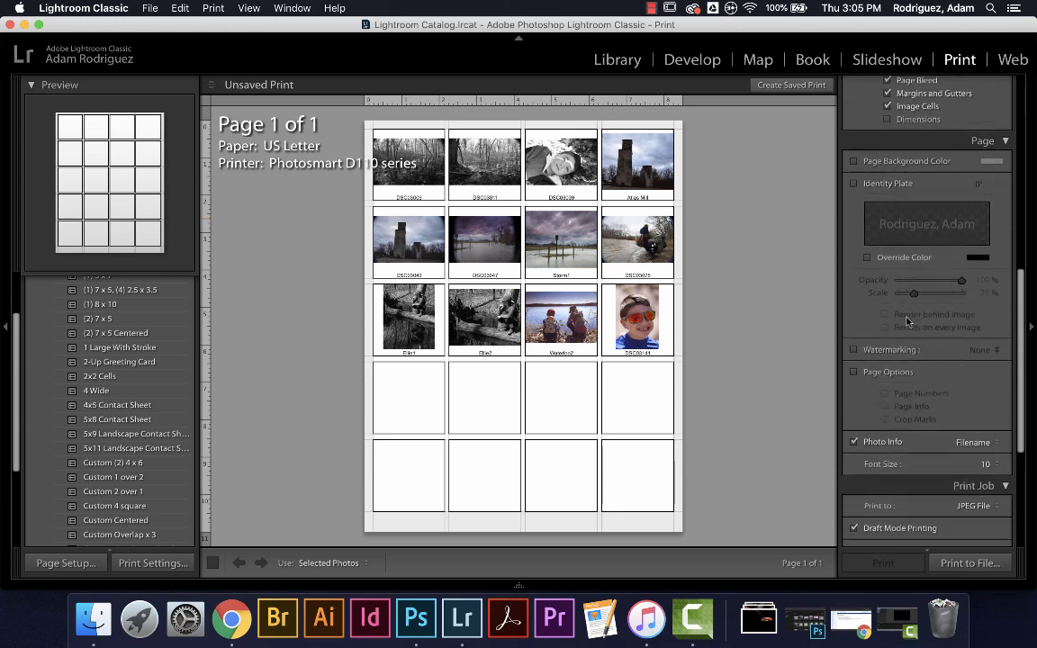
{"action": "scroll", "coordinate": [906, 320], "scroll_direction": "down", "scroll_amount": 1}
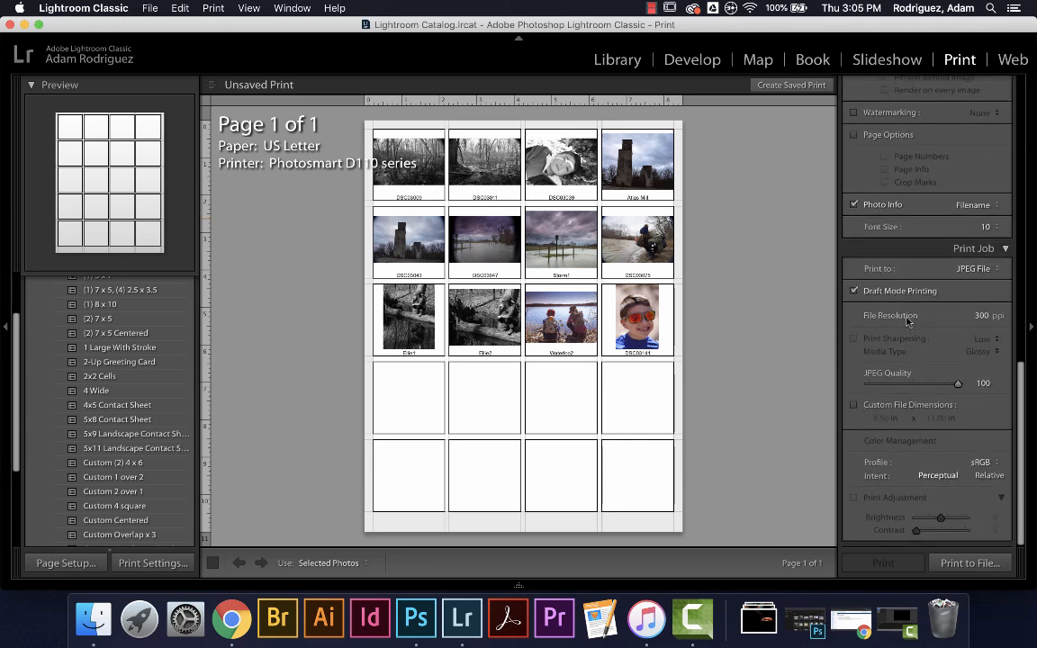
{"action": "left_click", "coordinate": [985, 263]}
{"action": "left_click", "coordinate": [900, 254]}
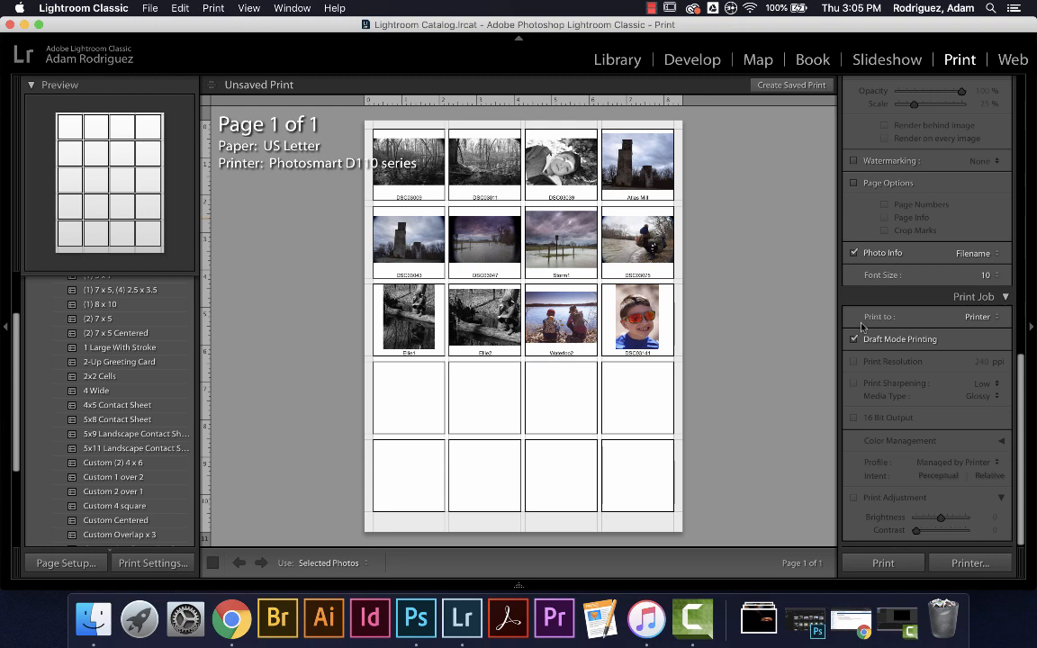
{"action": "left_click", "coordinate": [979, 317]}
{"action": "left_click", "coordinate": [975, 327]}
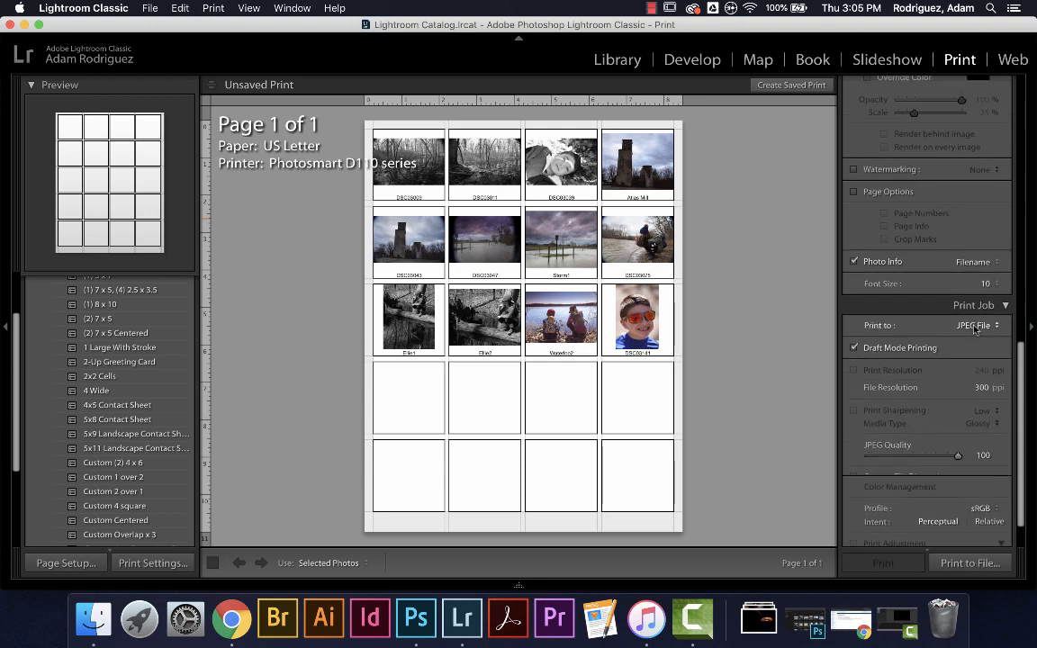
Save the contact sheet as a JPEG file on the Desktop, named with the photographer's last name followed by "Contact Sheet"
{"action": "scroll", "coordinate": [938, 415], "scroll_direction": "down", "scroll_amount": 2}
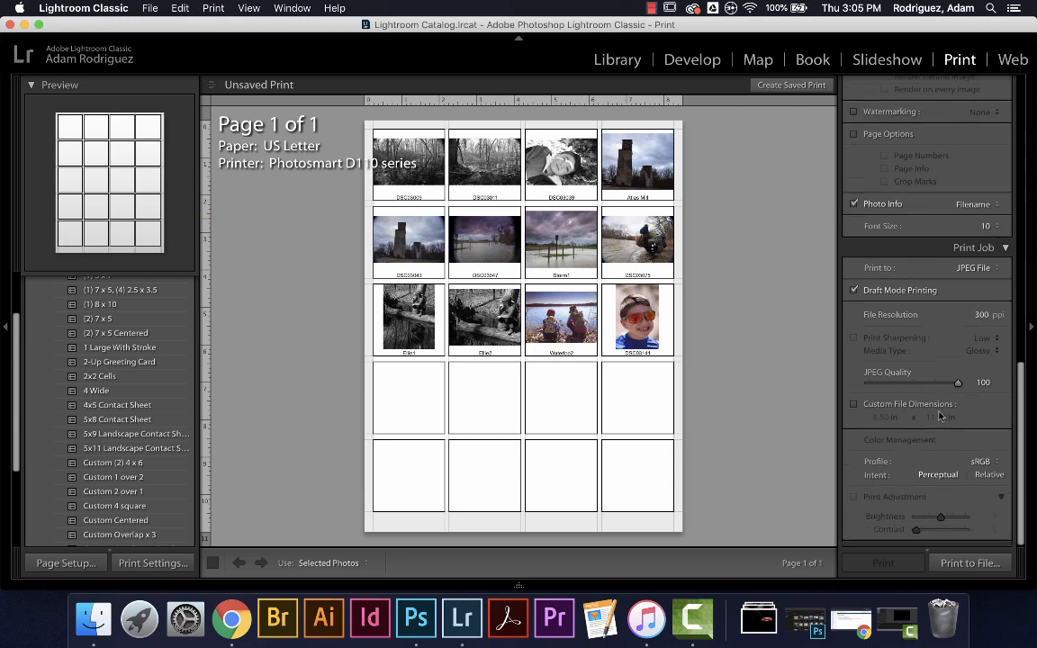
{"action": "left_click", "coordinate": [957, 564]}
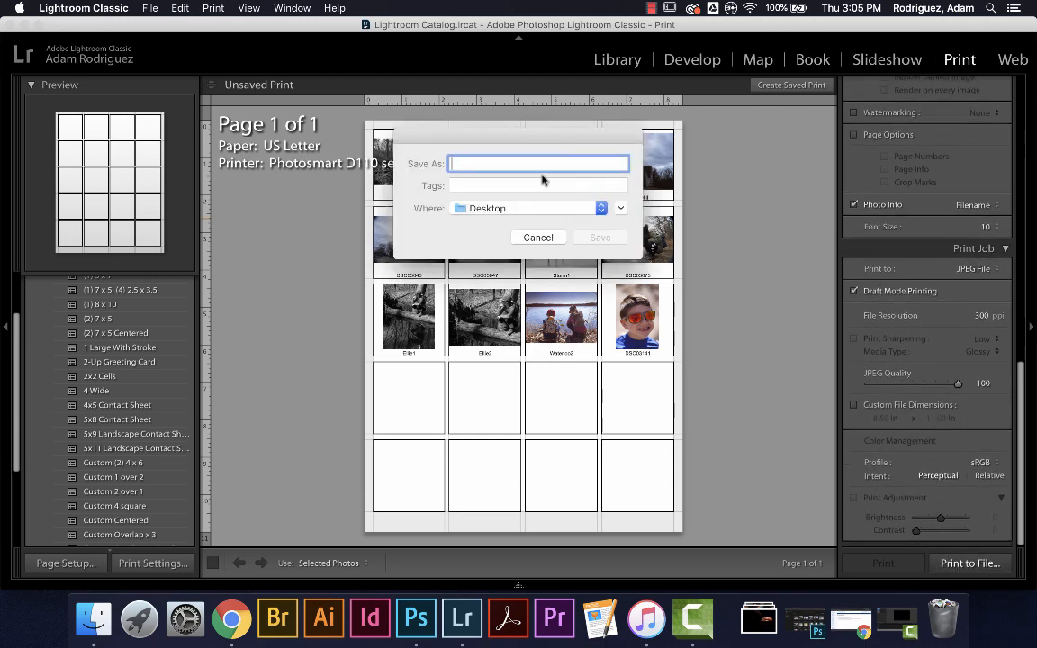
{"action": "type", "text": "Ro"}
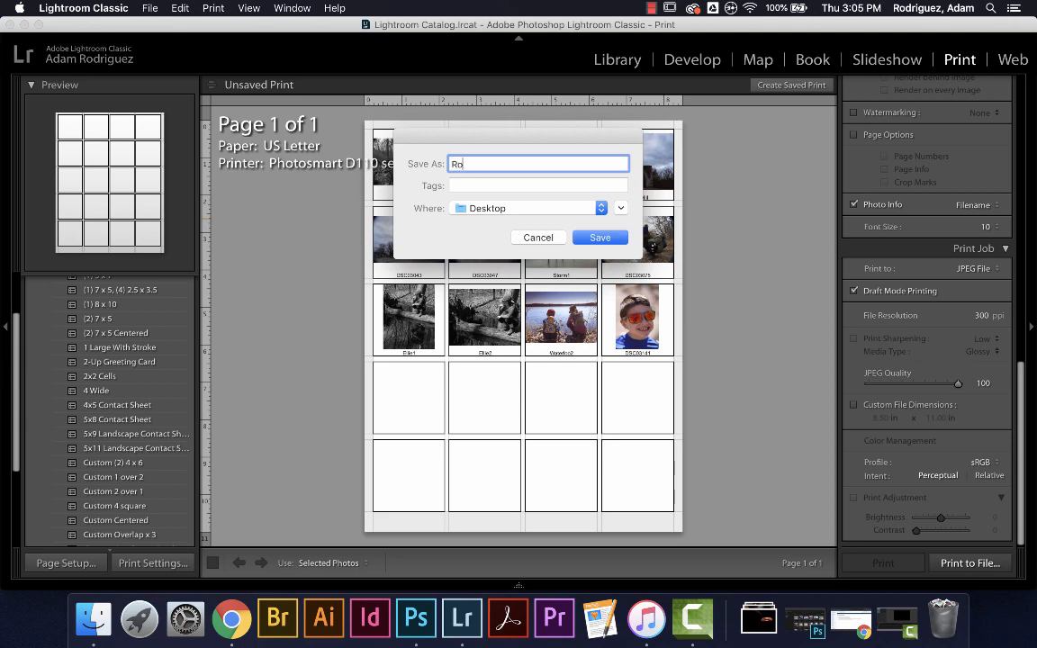
{"action": "type", "text": "driguez Contact Sheet"}
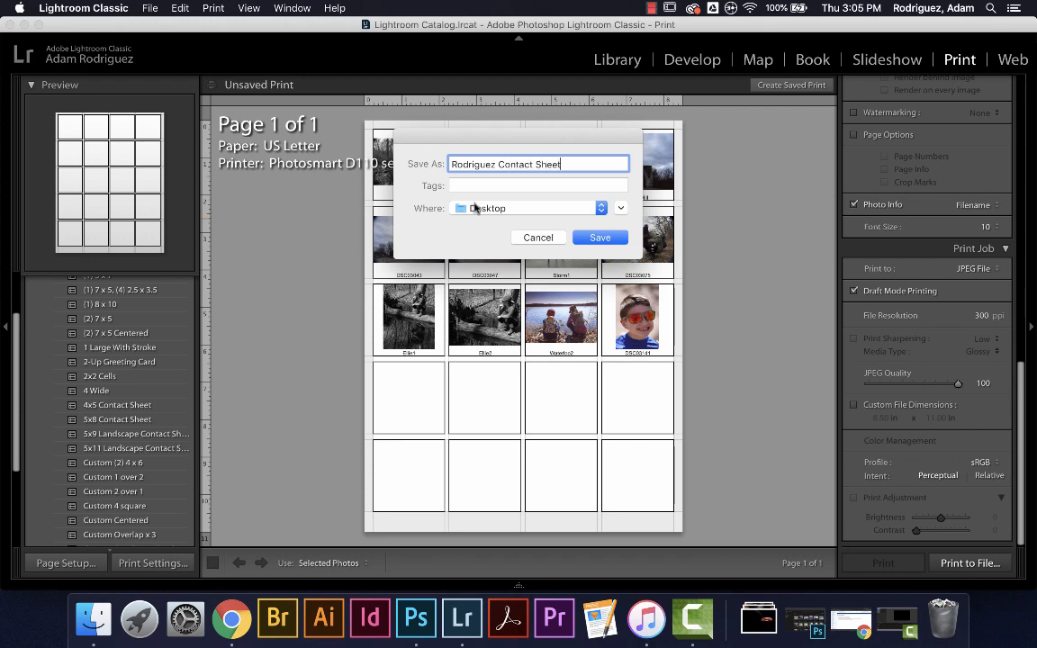
{"action": "left_click", "coordinate": [608, 238]}
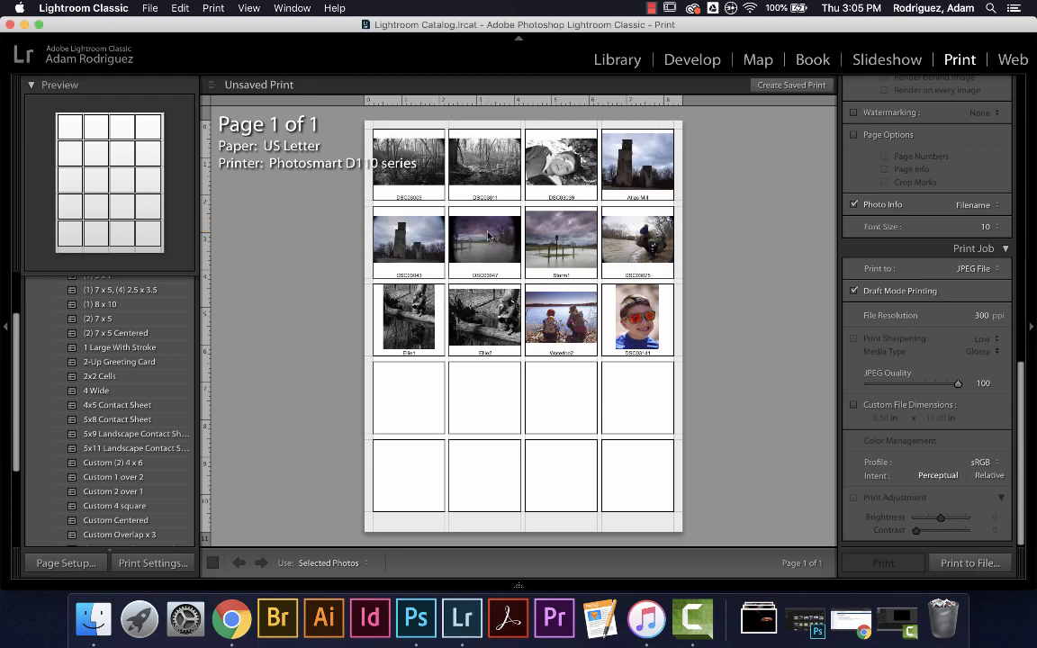
Switch to Chrome and review the details of Assignment 1 on the PowerSchool Learning Week 1 page, closing them when done
{"action": "left_click", "coordinate": [232, 619]}
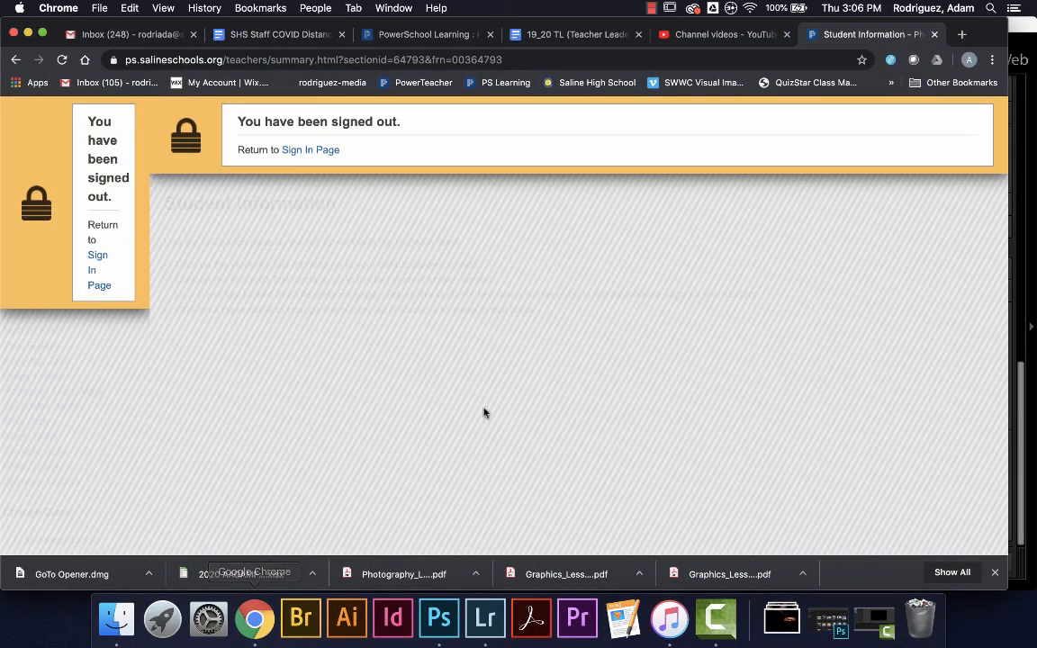
{"action": "left_click", "coordinate": [416, 34]}
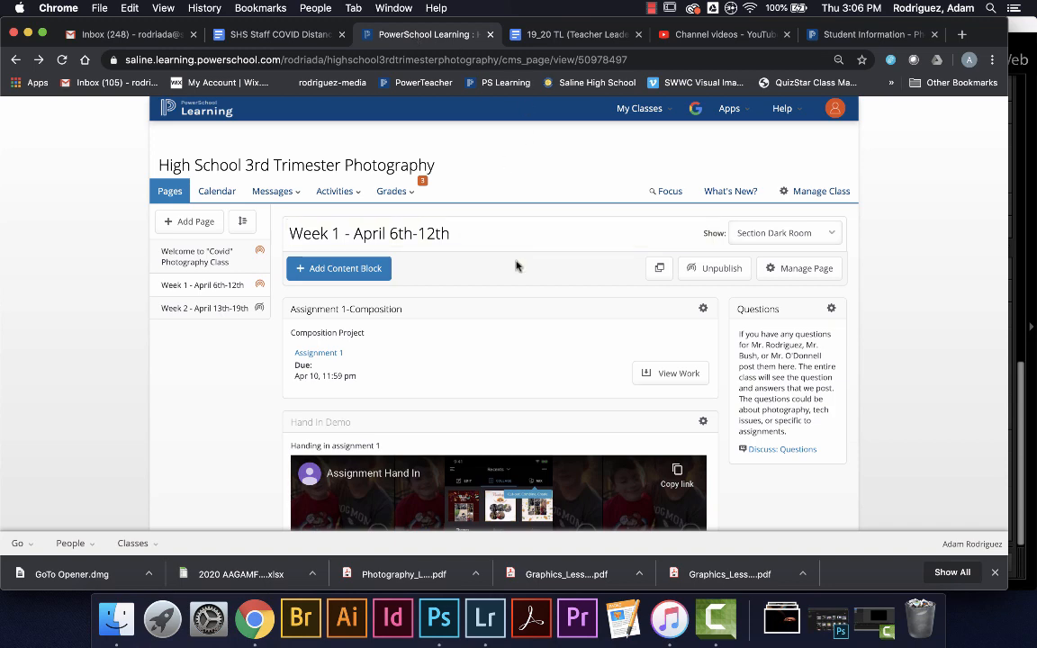
{"action": "scroll", "coordinate": [516, 265], "scroll_direction": "down", "scroll_amount": 2}
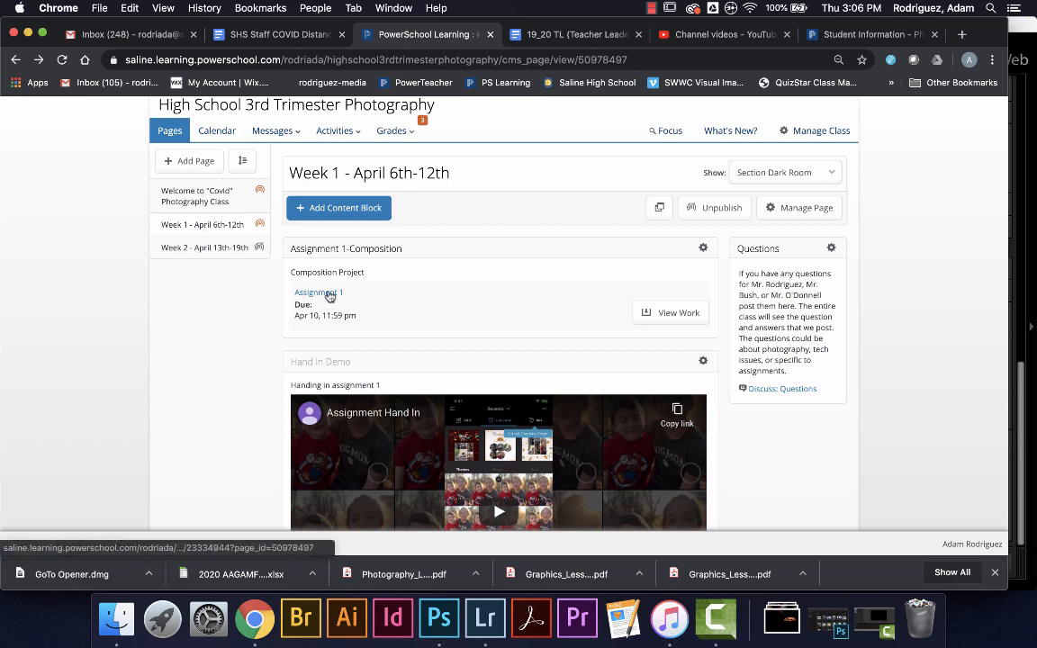
{"action": "left_click", "coordinate": [330, 294]}
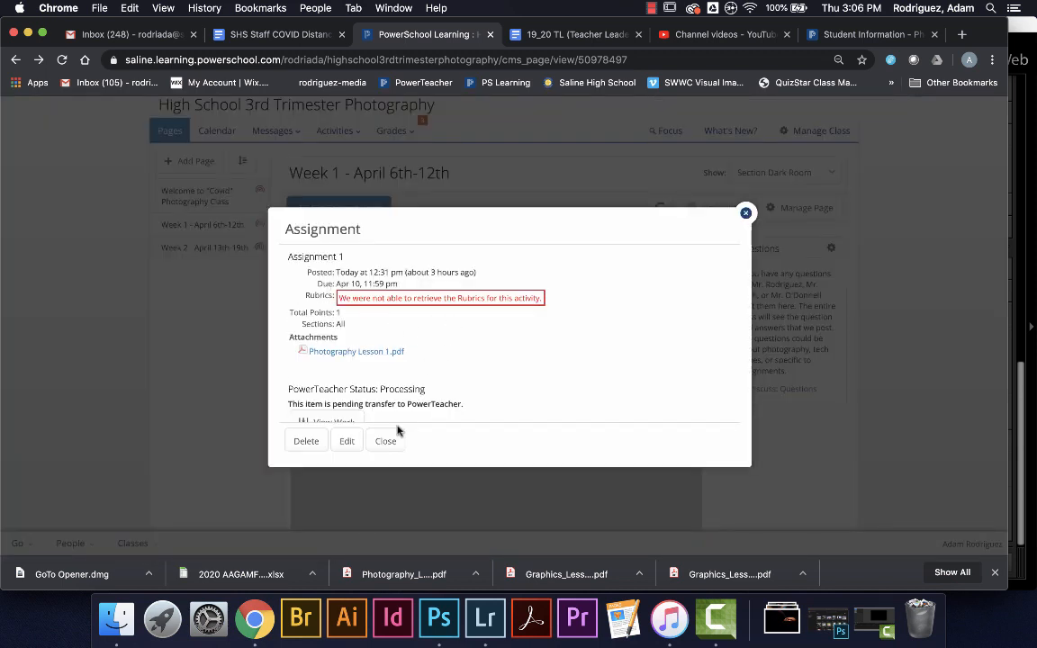
{"action": "scroll", "coordinate": [328, 344], "scroll_direction": "down", "scroll_amount": 2}
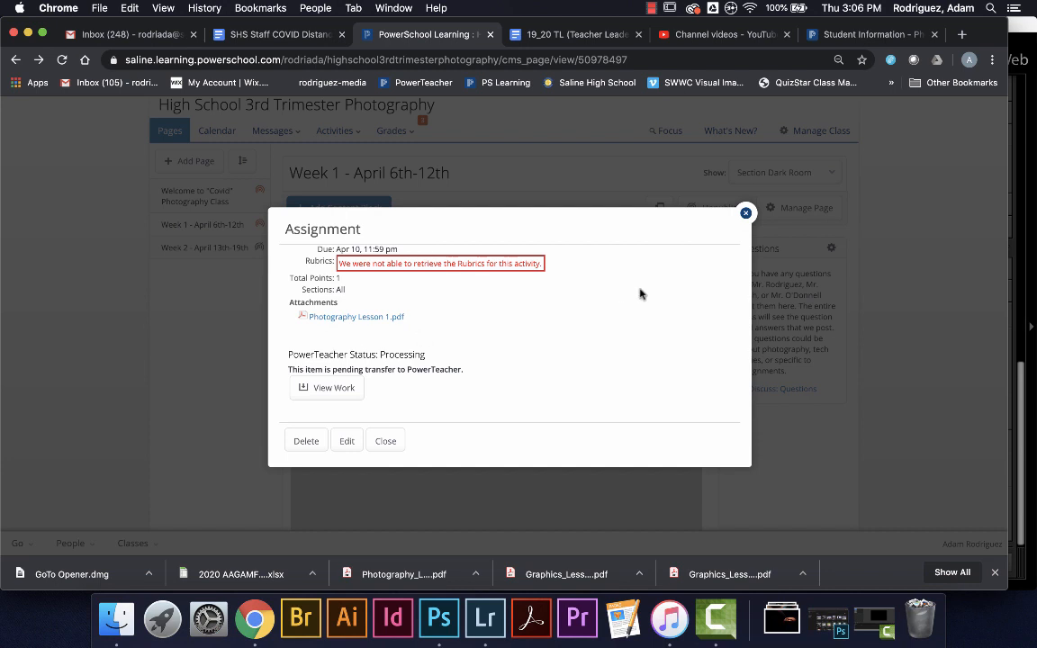
{"action": "left_click", "coordinate": [745, 213]}
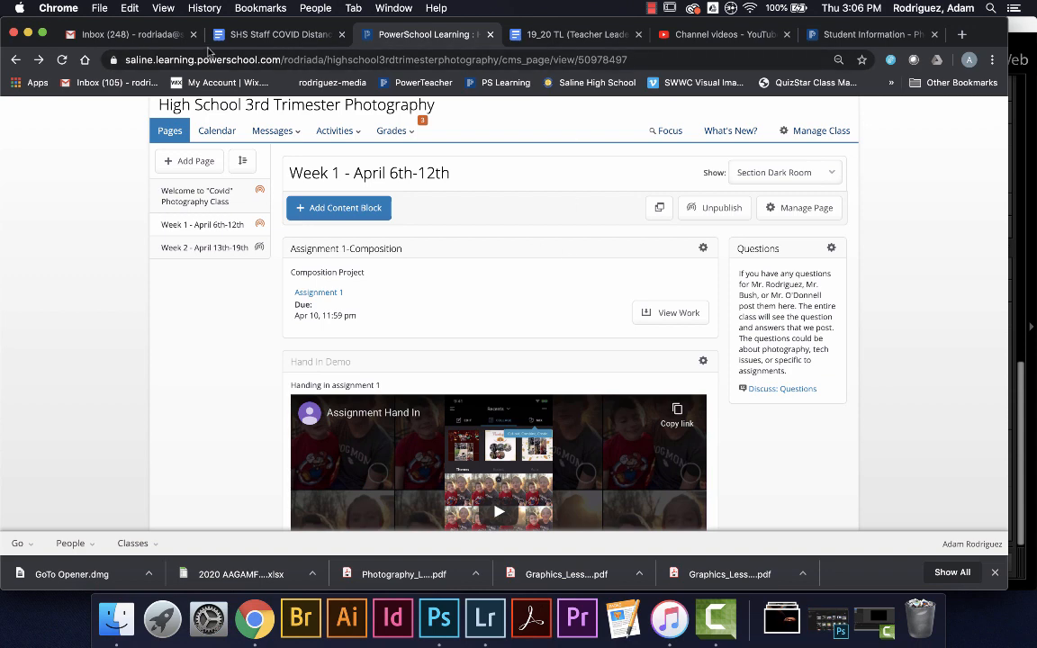
Return to Lightroom Classic's Library module and open the export settings for the selected photos
{"action": "left_click", "coordinate": [490, 601]}
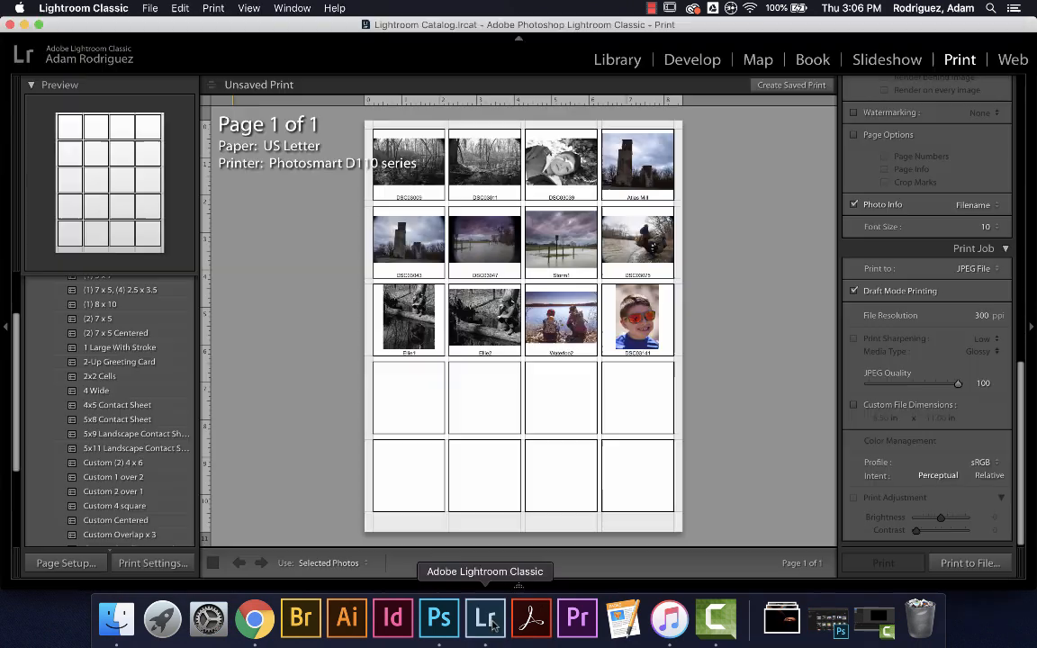
{"action": "left_click", "coordinate": [611, 61]}
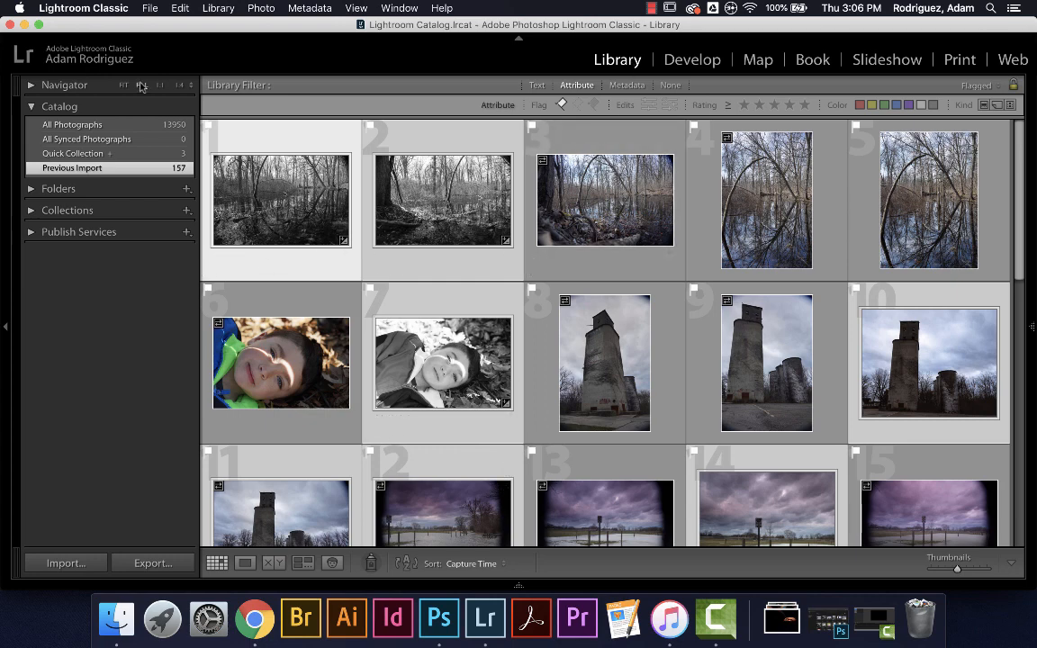
{"action": "left_click", "coordinate": [150, 8]}
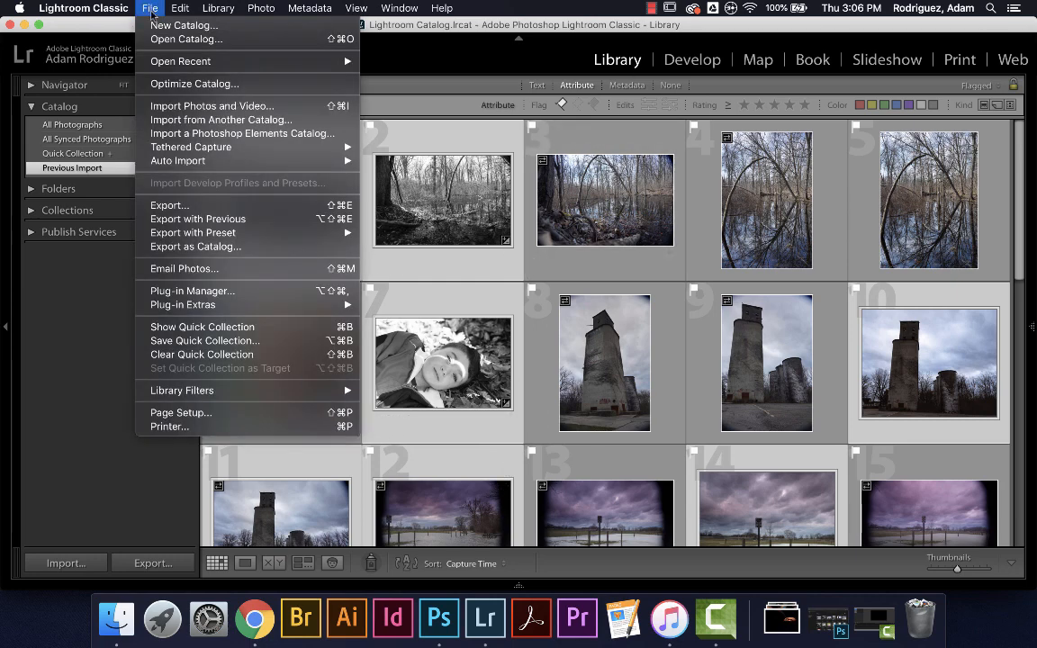
{"action": "left_click", "coordinate": [171, 203]}
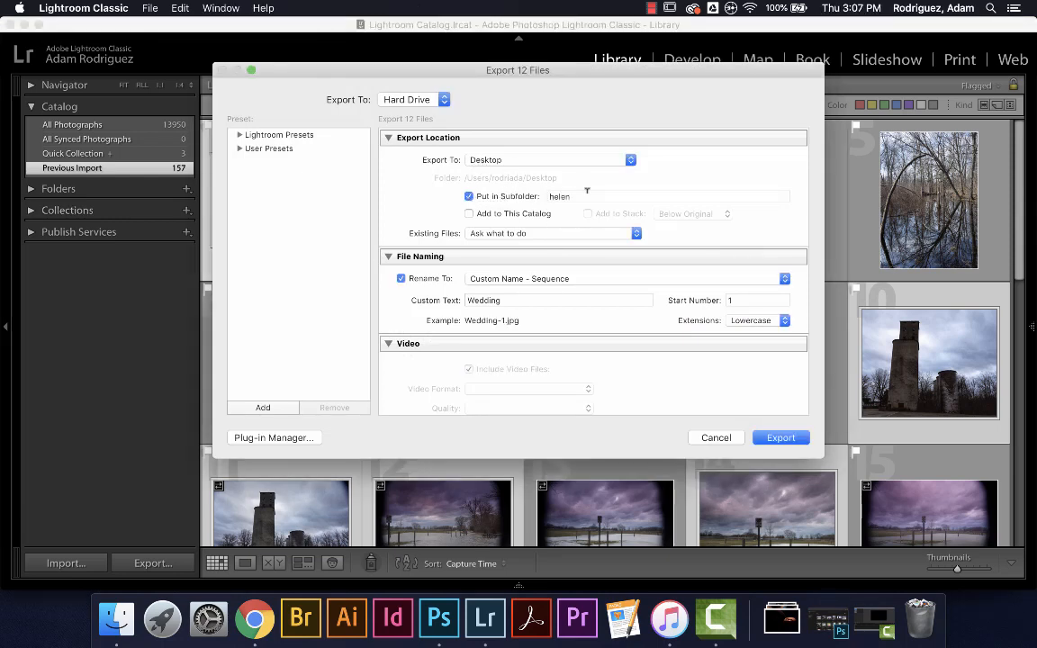
Name the export subfolder on the Desktop "Contact Sheet"
{"action": "left_click", "coordinate": [469, 196]}
{"action": "type", "text": "A"}
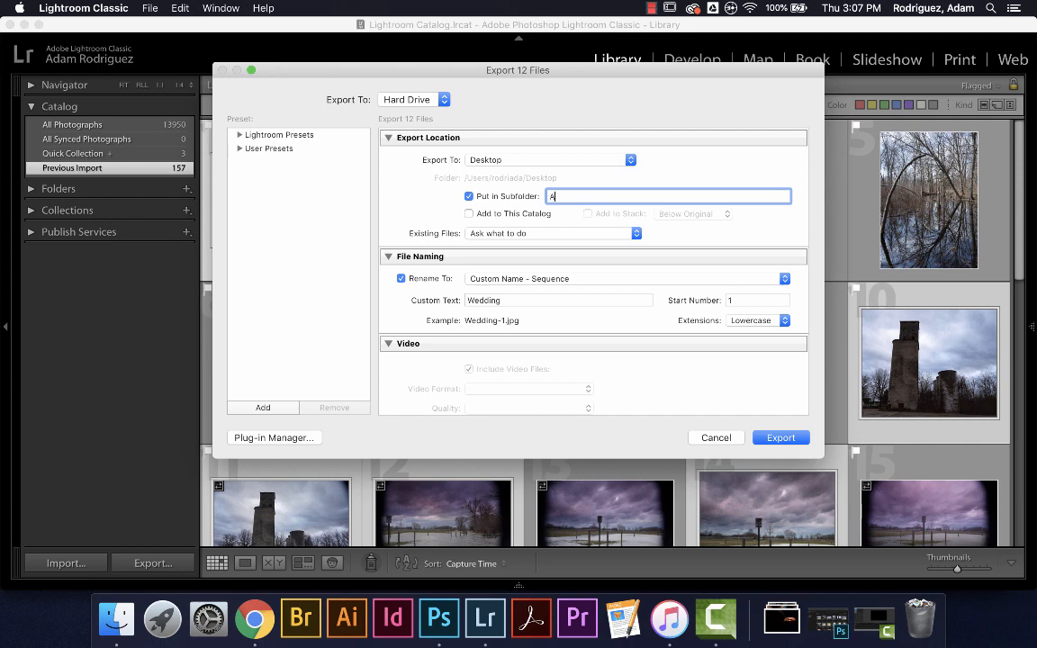
{"action": "type", "text": "dam"}
{"action": "key", "text": "BackSpace"}
{"action": "key", "text": "BackSpace"}
{"action": "key", "text": "BackSpace"}
{"action": "key", "text": "BackSpace"}
Set the custom text for the exported files' names to "Contact"
{"action": "scroll", "coordinate": [607, 234], "scroll_direction": "down", "scroll_amount": 3}
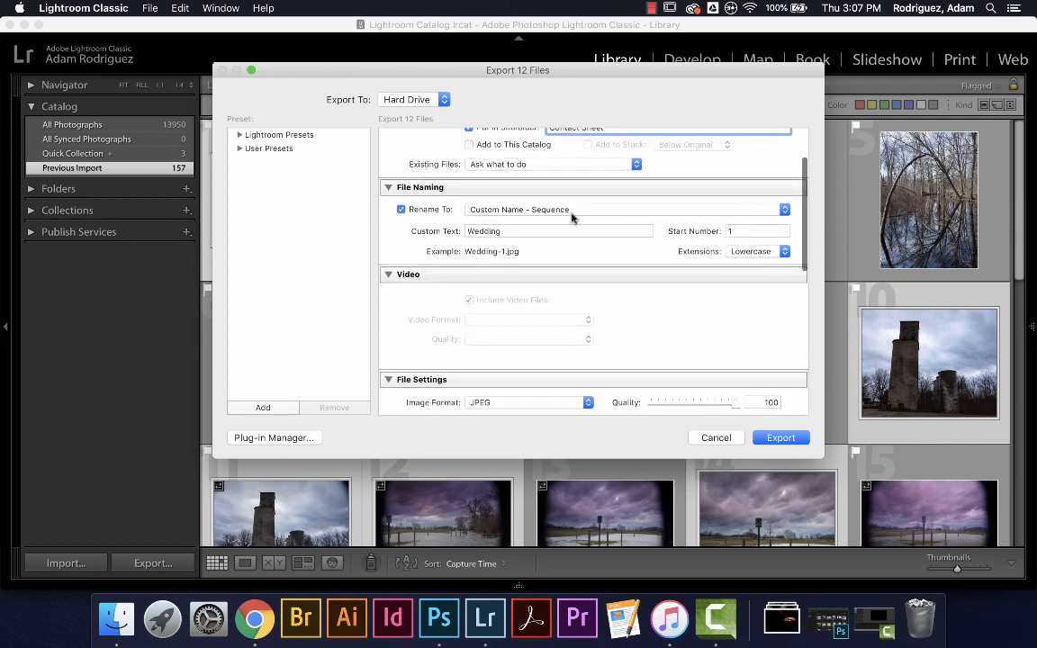
{"action": "double_click", "coordinate": [503, 232]}
{"action": "type", "text": "Contact"}
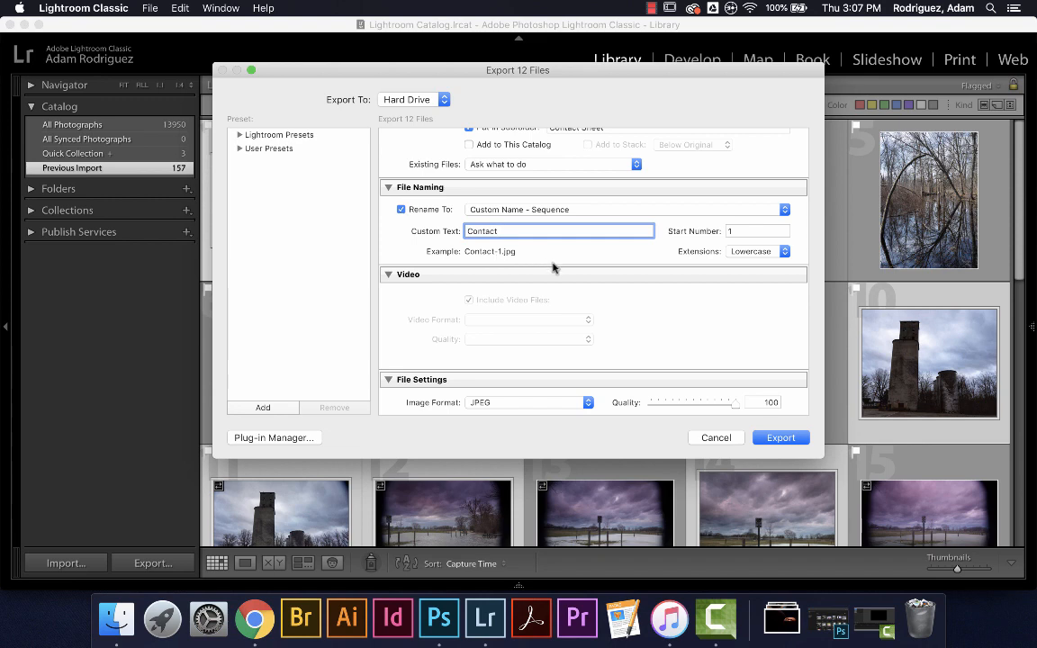
Check the remaining export settings and export the selected photos as JPEG files
{"action": "scroll", "coordinate": [594, 296], "scroll_direction": "down", "scroll_amount": 3}
{"action": "scroll", "coordinate": [621, 314], "scroll_direction": "down", "scroll_amount": 1}
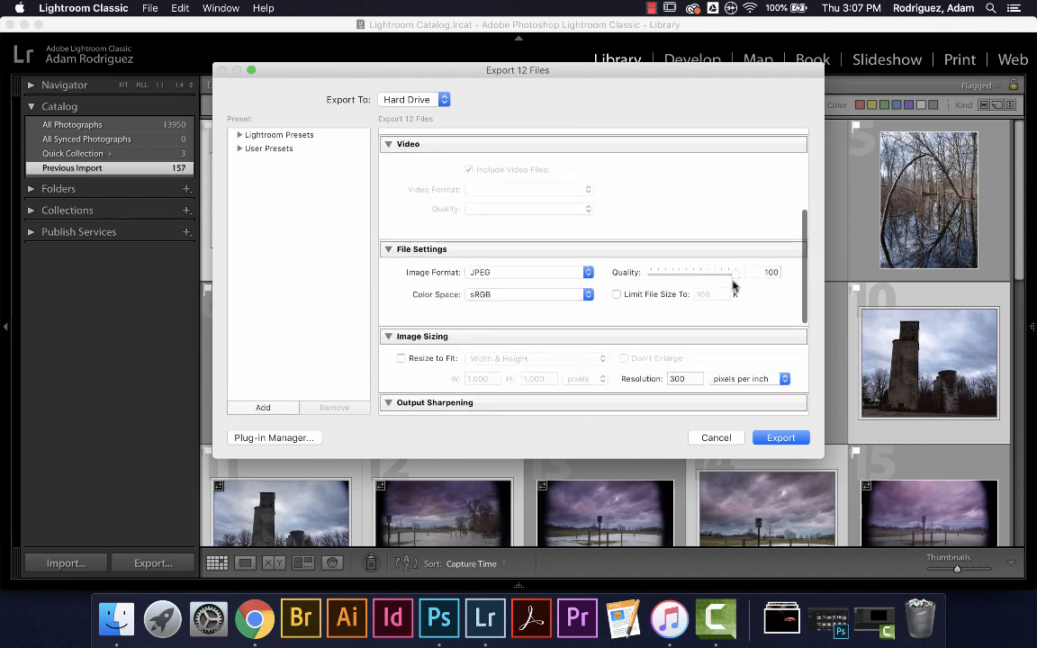
{"action": "scroll", "coordinate": [675, 334], "scroll_direction": "down", "scroll_amount": 6}
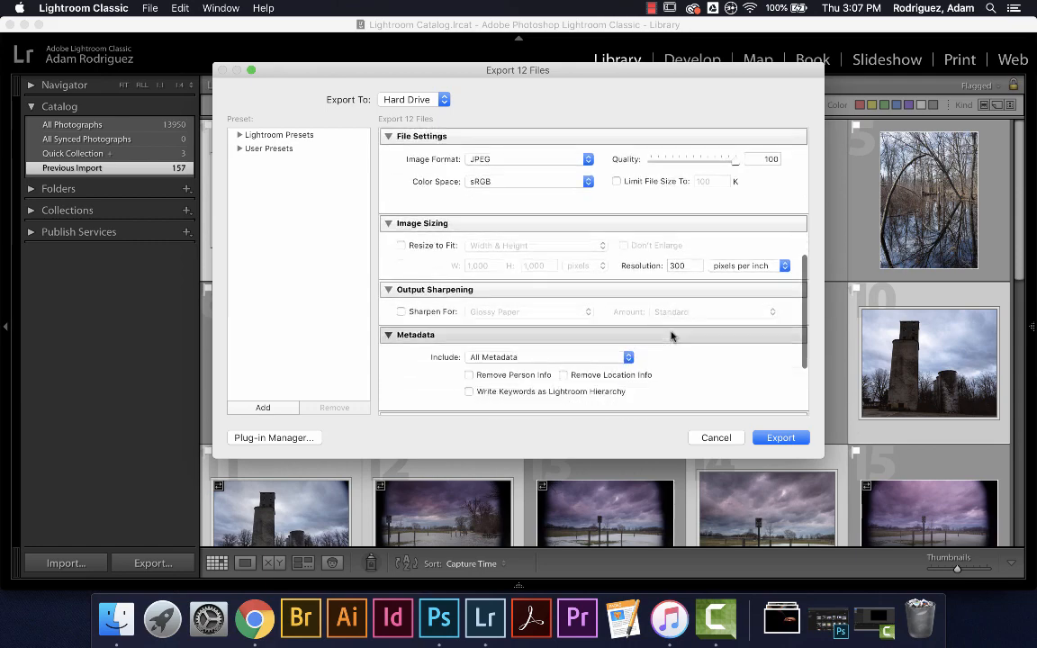
{"action": "left_click", "coordinate": [780, 437]}
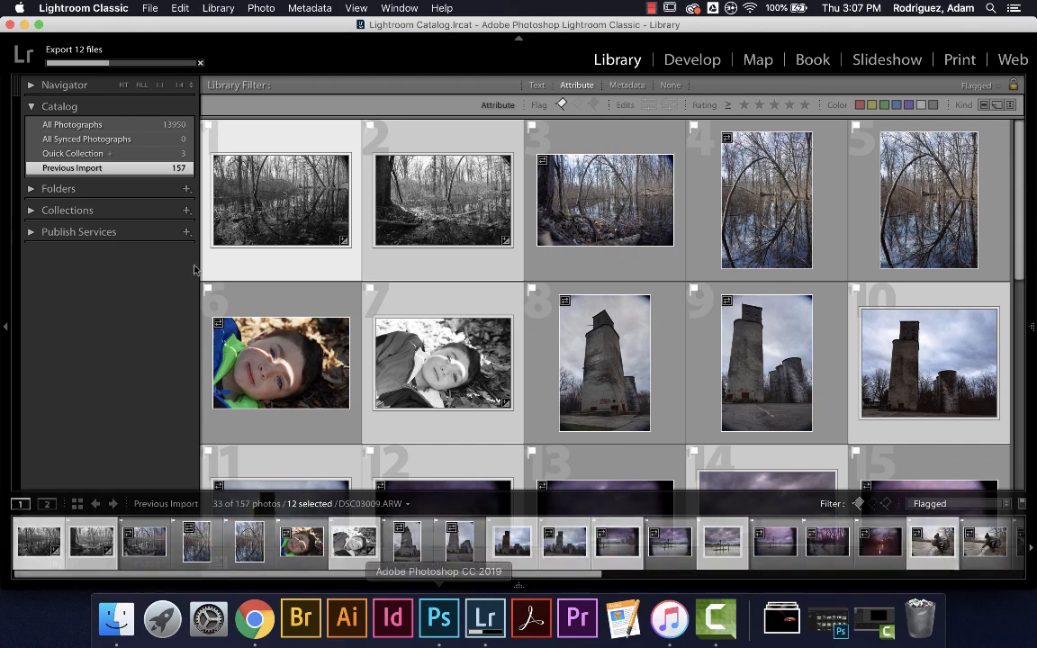
Switch to Photoshop and start the Contact Sheet II automation
{"action": "left_click", "coordinate": [449, 625]}
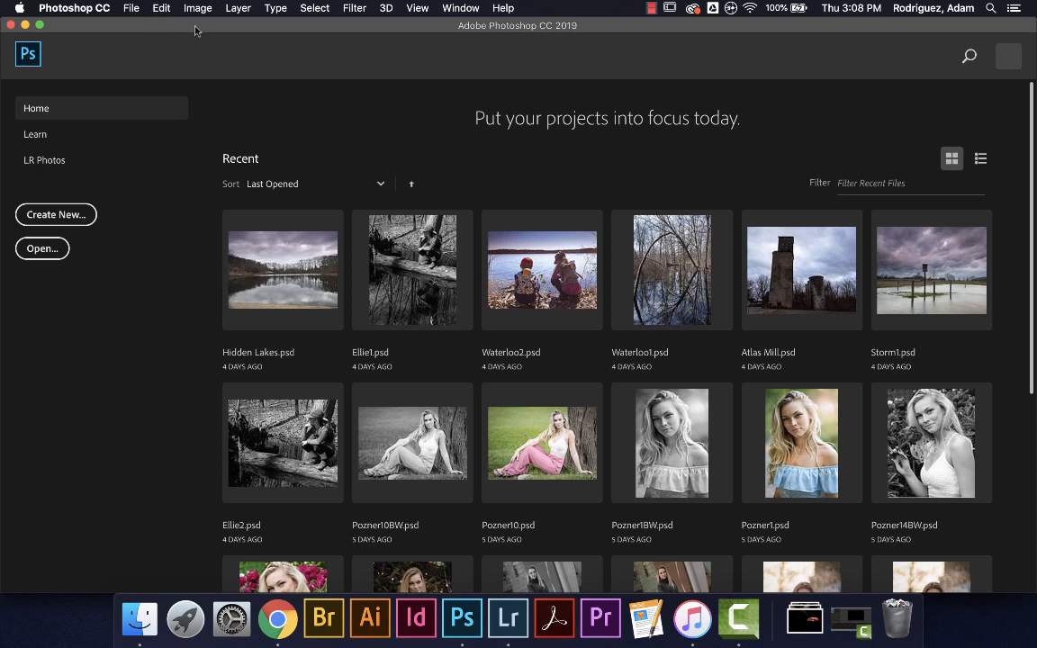
{"action": "left_click", "coordinate": [131, 9]}
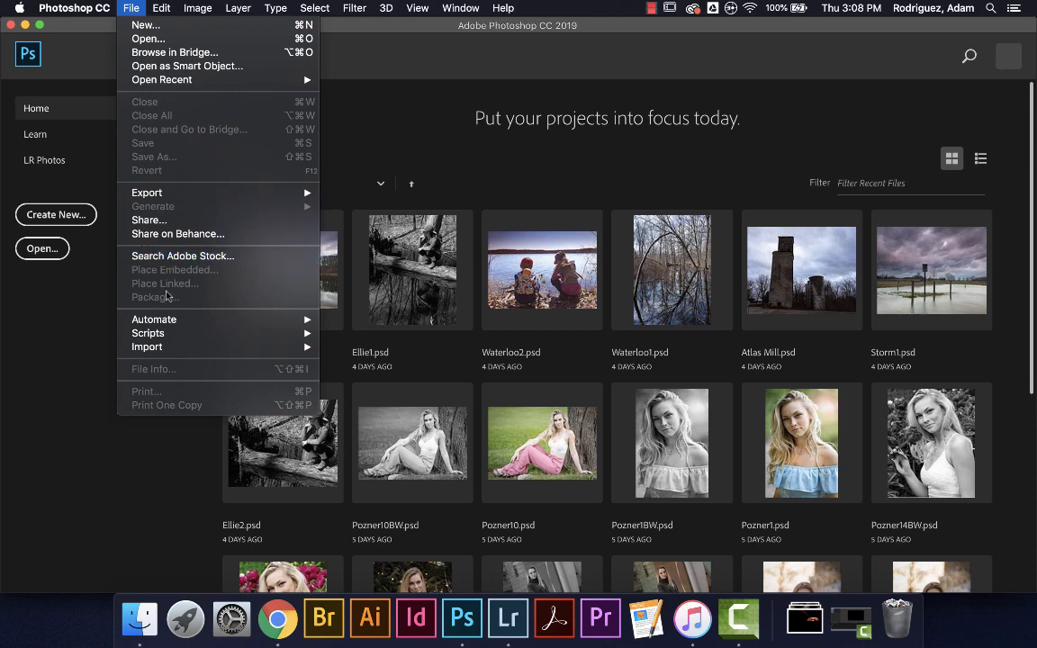
{"action": "mouse_move", "coordinate": [166, 324]}
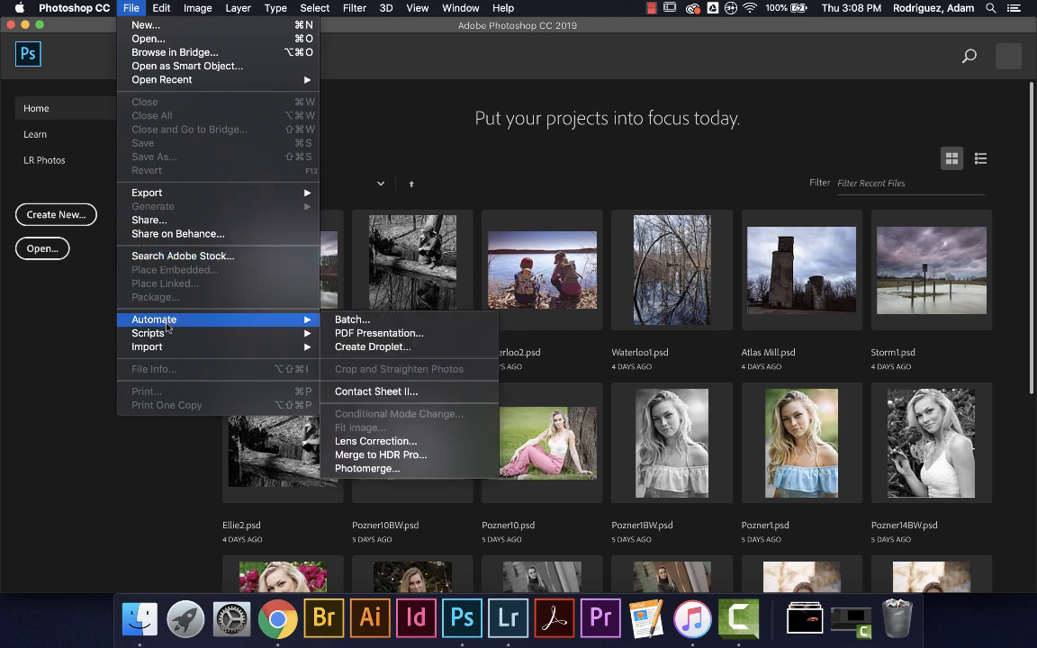
{"action": "left_click", "coordinate": [387, 393]}
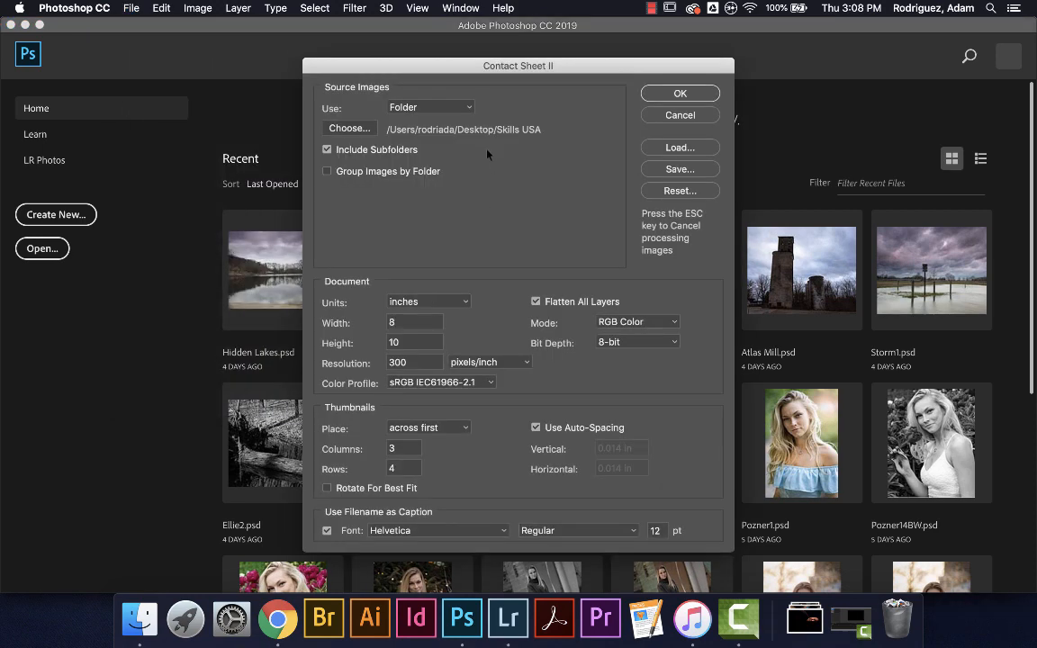
Use the Desktop folder "Contact Sheet" as the source images and generate the contact sheet
{"action": "left_click", "coordinate": [403, 107]}
{"action": "left_click", "coordinate": [407, 132]}
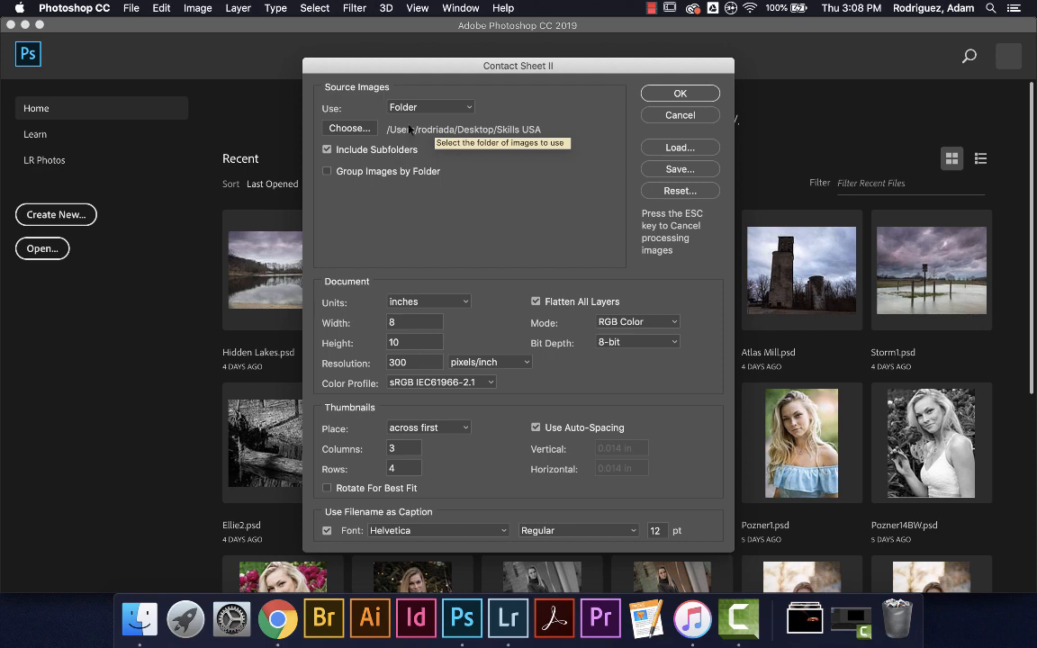
{"action": "left_click", "coordinate": [358, 130]}
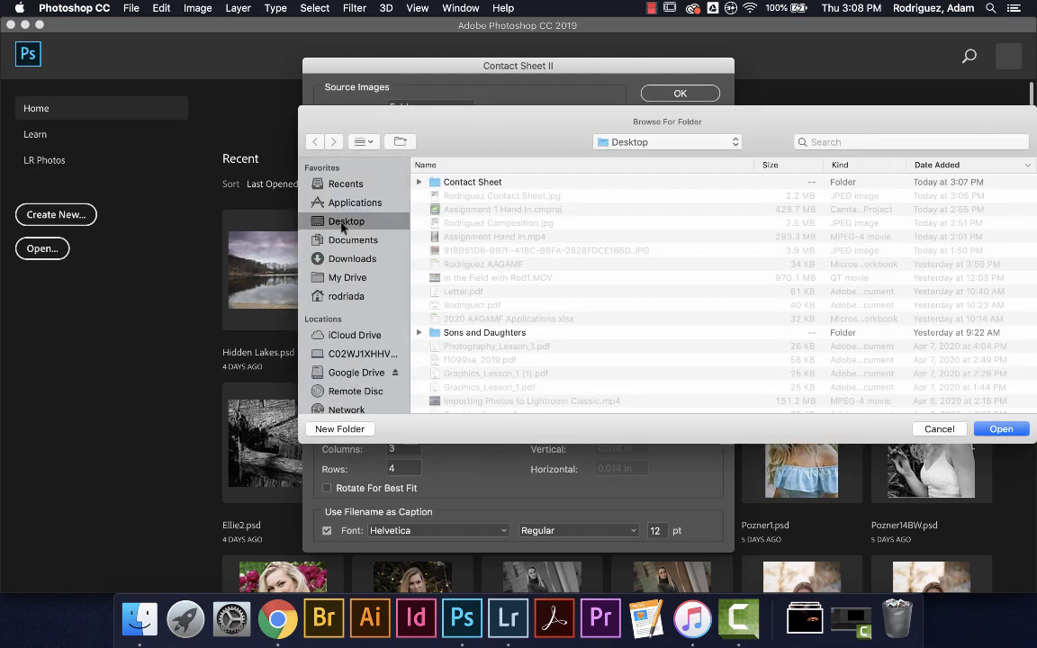
{"action": "left_click", "coordinate": [464, 184]}
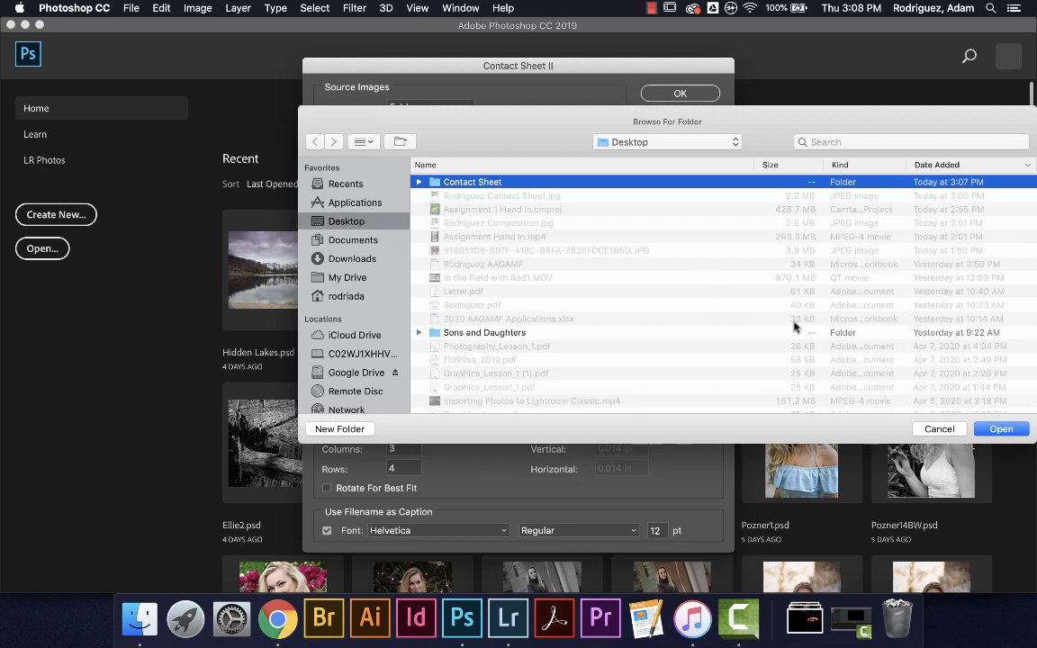
{"action": "left_click", "coordinate": [999, 430]}
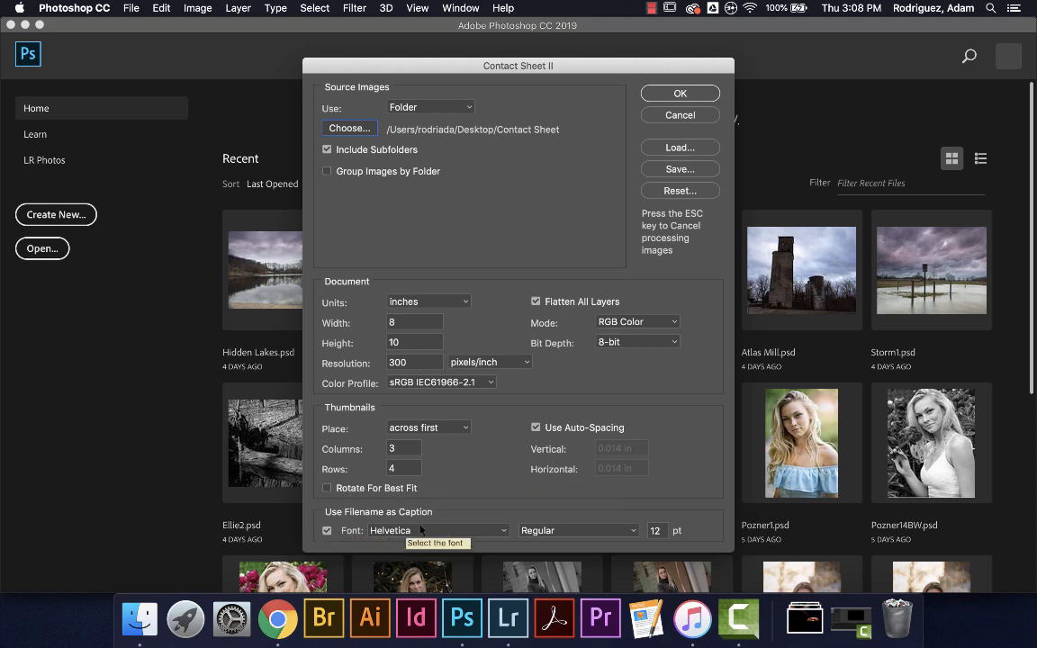
{"action": "left_click", "coordinate": [673, 94]}
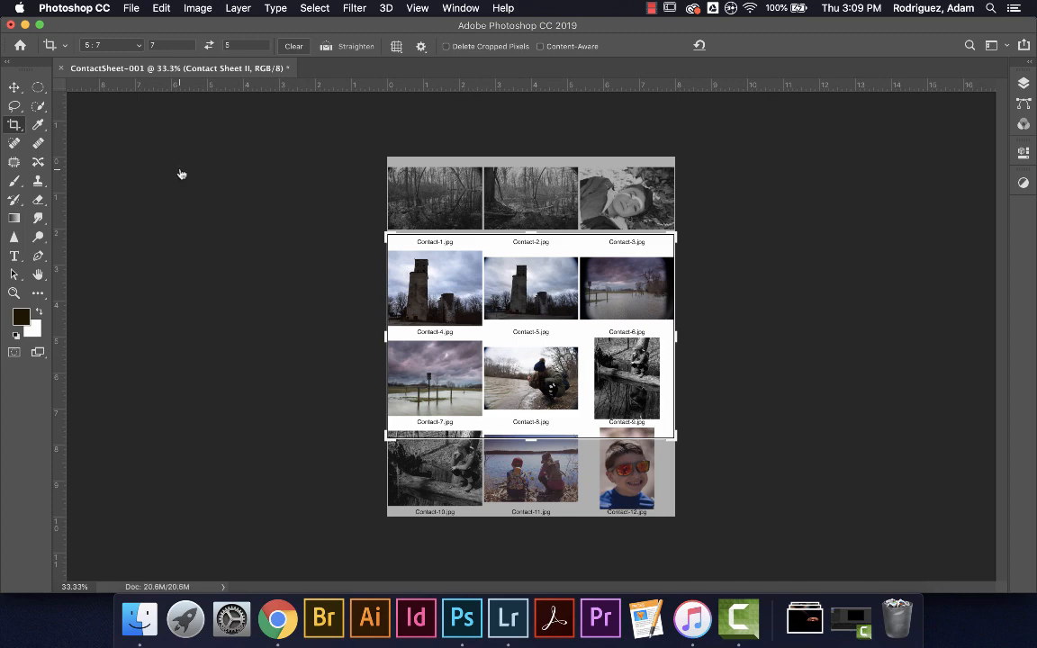
Switch to the Move tool and save the contact sheet to the Desktop as ContactSheet-001.jpg in JPEG format at quality 6
{"action": "left_click", "coordinate": [14, 86]}
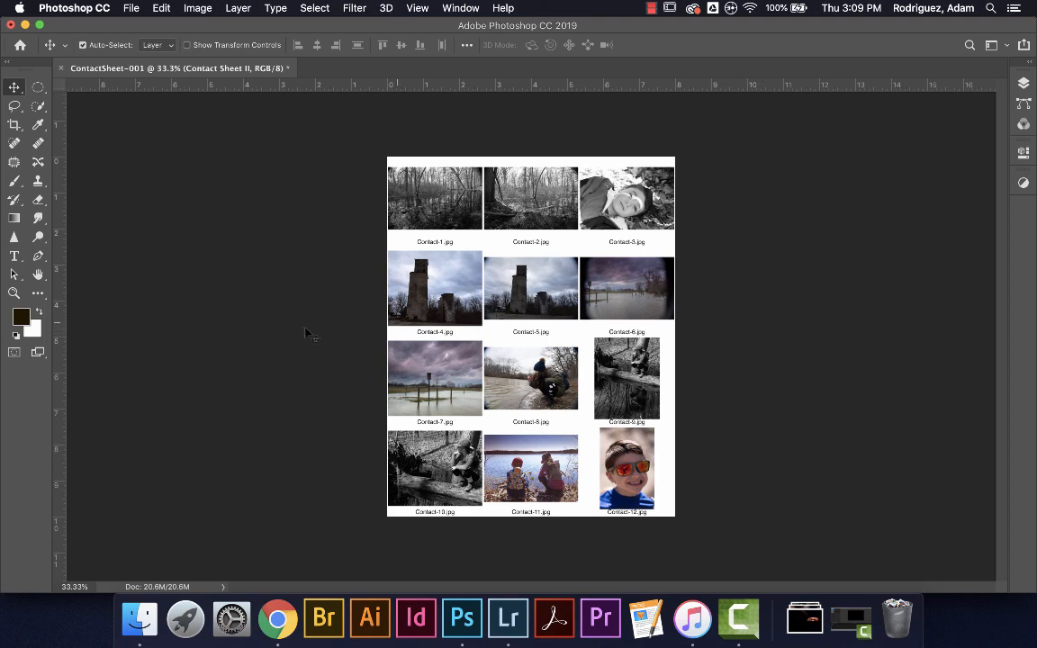
{"action": "left_click", "coordinate": [131, 8]}
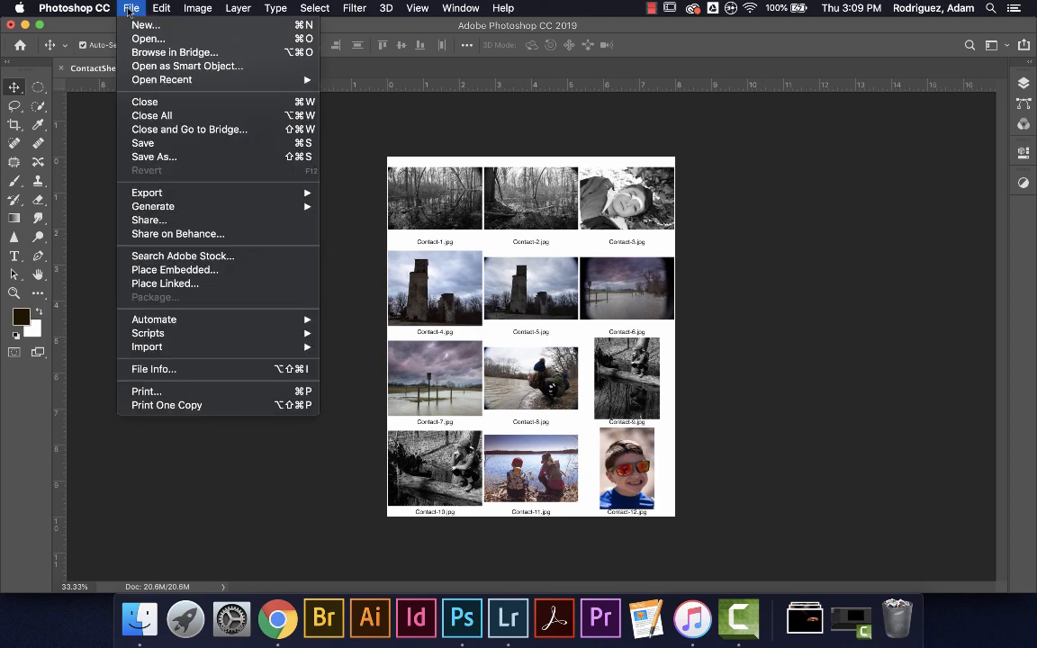
{"action": "left_click", "coordinate": [149, 157]}
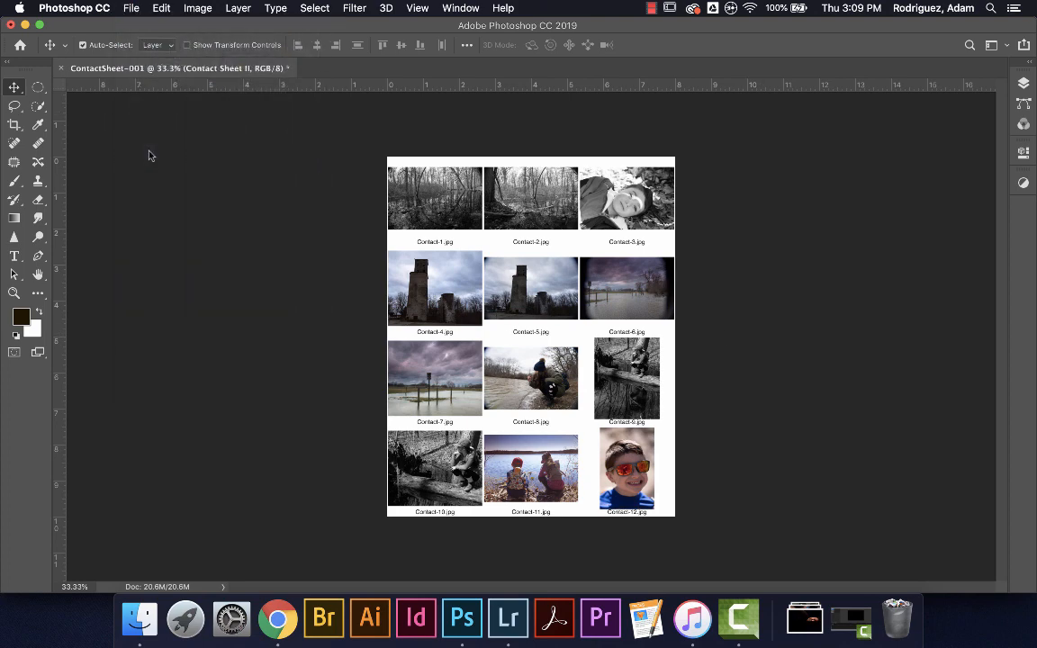
{"action": "left_click", "coordinate": [450, 371]}
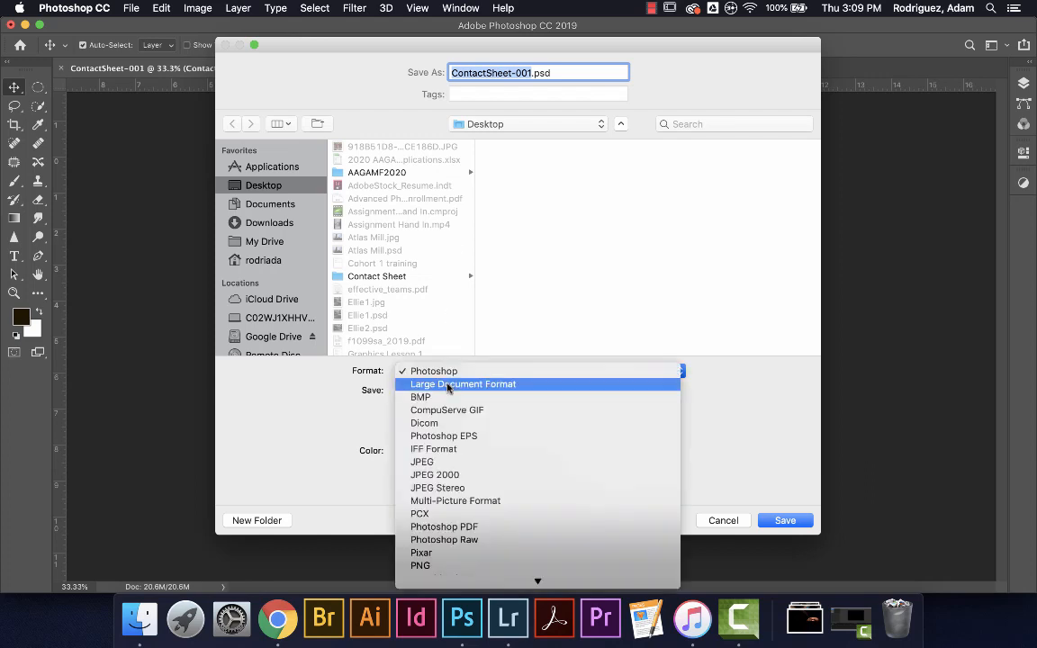
{"action": "left_click", "coordinate": [439, 461]}
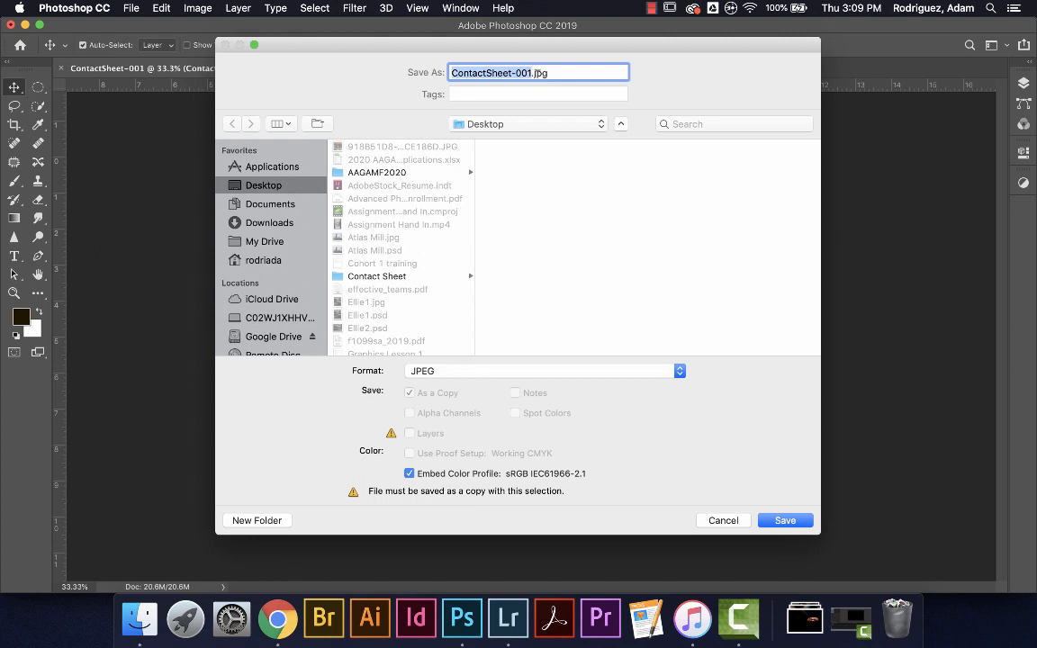
{"action": "left_click", "coordinate": [785, 520]}
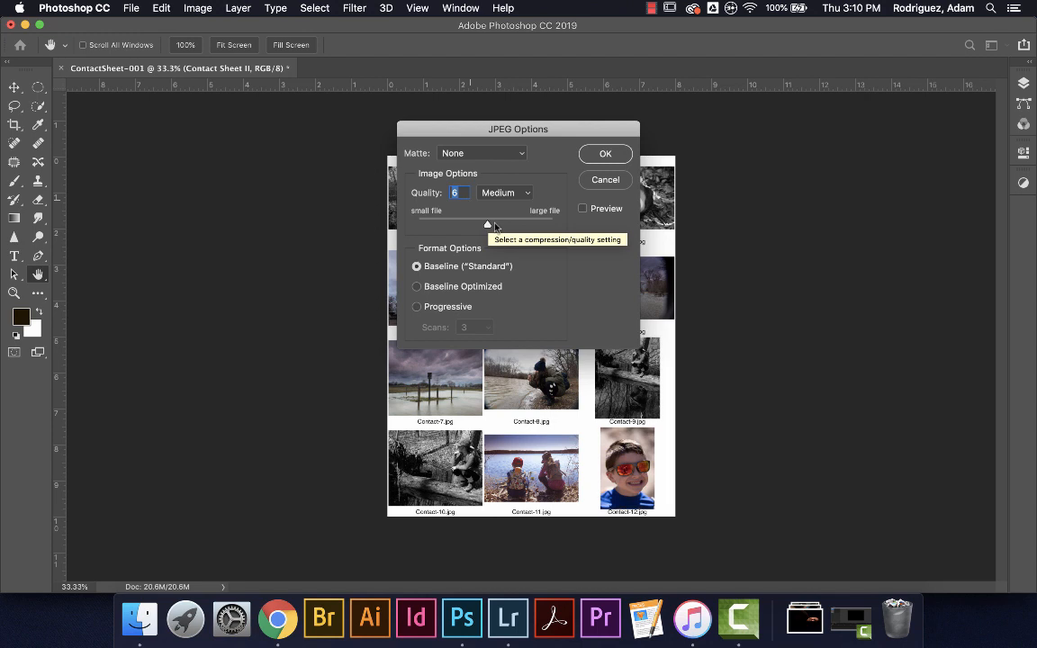
{"action": "mouse_move", "coordinate": [491, 225]}
{"action": "left_mouse_down"}
{"action": "mouse_move", "coordinate": [570, 232]}
{"action": "mouse_move", "coordinate": [487, 225]}
{"action": "left_mouse_up"}
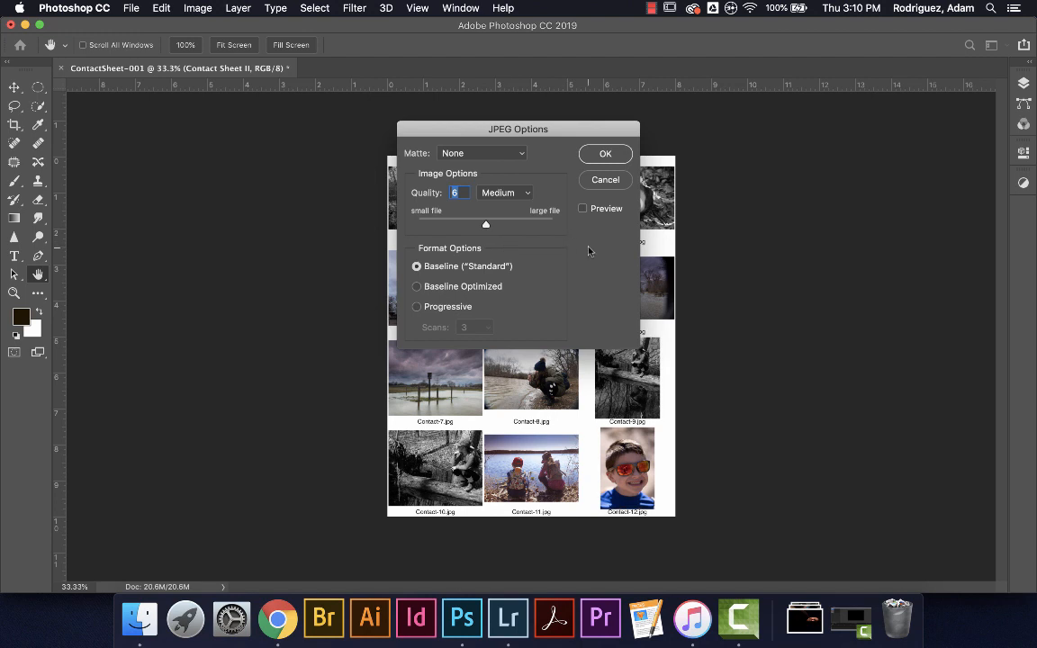
{"action": "left_click", "coordinate": [610, 156]}
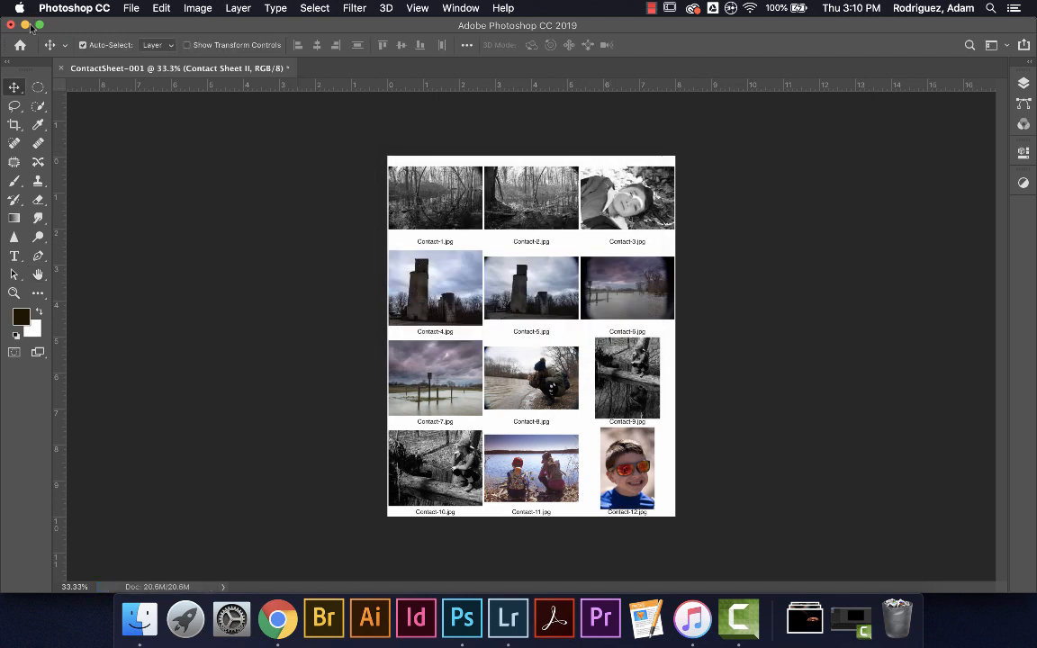
Switch to Chrome and view the Week 1 page of the photography class in PowerSchool Learning
{"action": "left_click", "coordinate": [275, 617]}
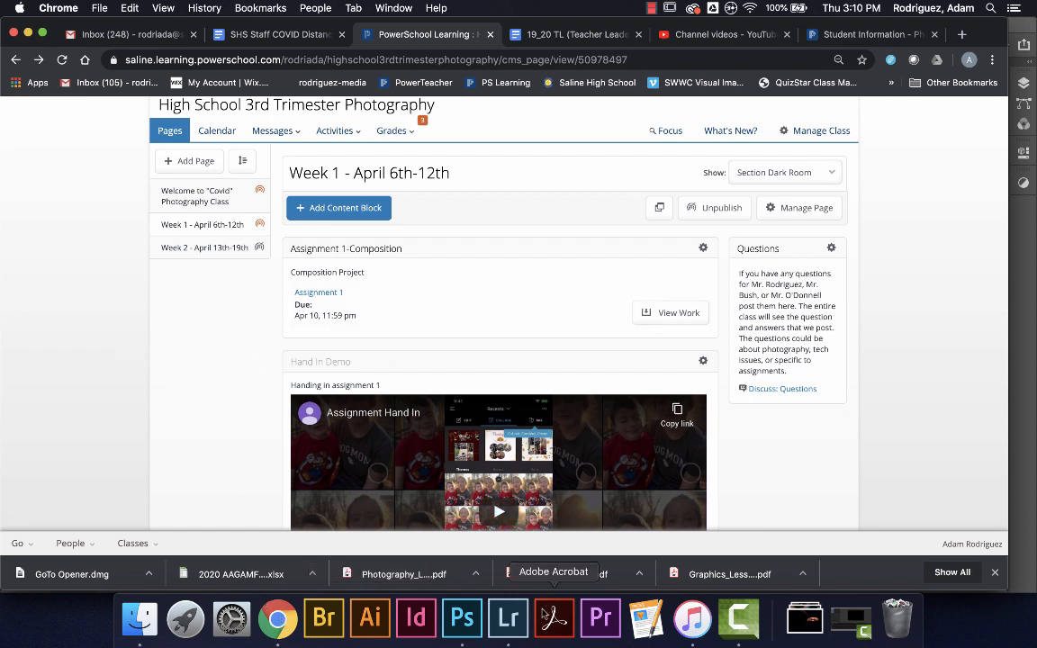
{"action": "left_click", "coordinate": [651, 9]}
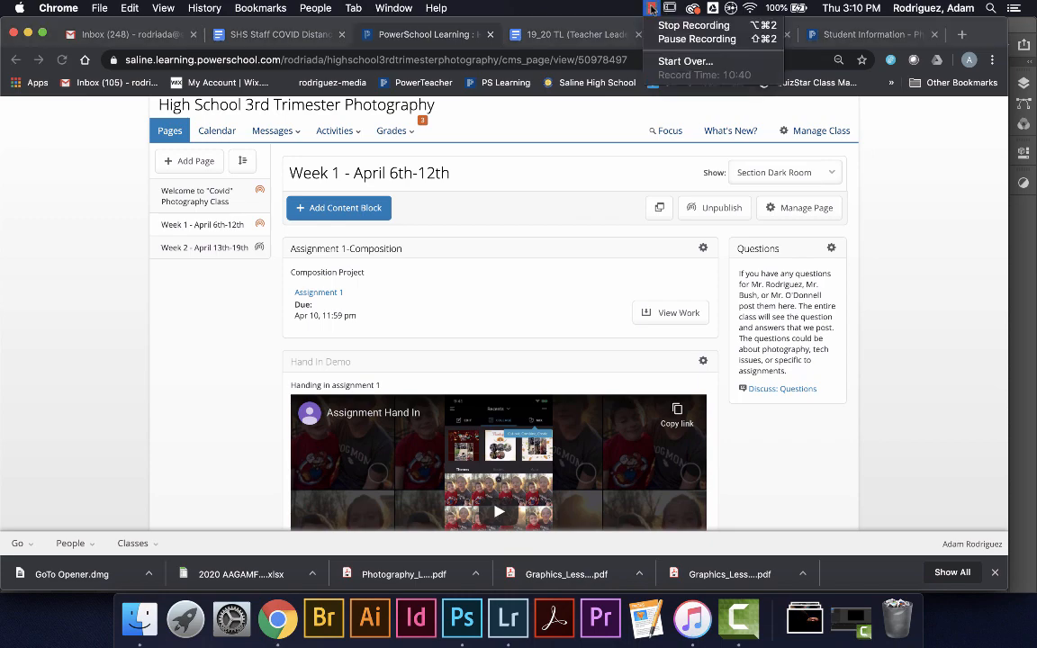